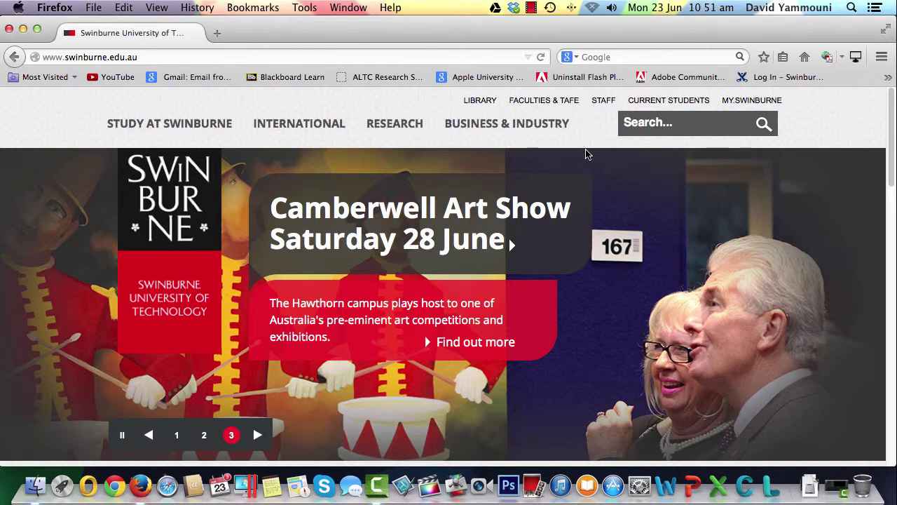
Go to echo.swin.edu.au and log in with the user name and password to list the 71 Echoes
click(143, 58)
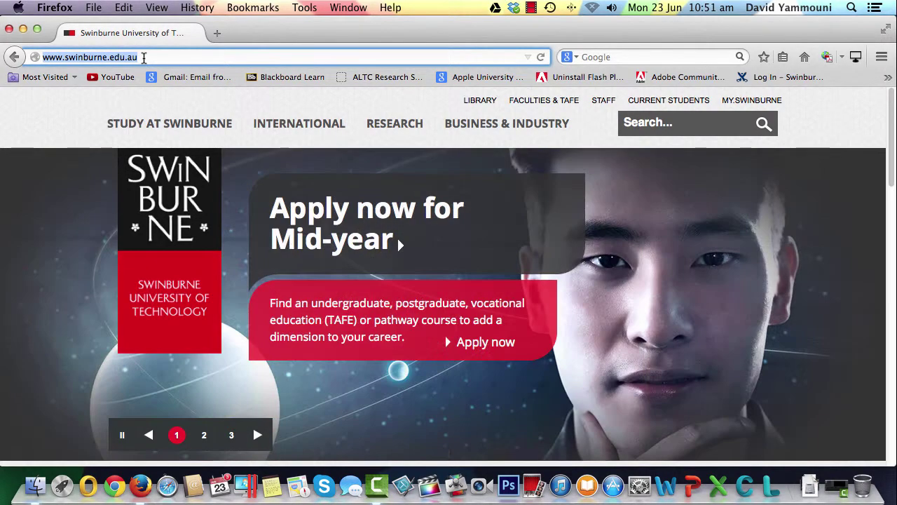
text(e)
text(cho.swi)
text(n.edu.au)
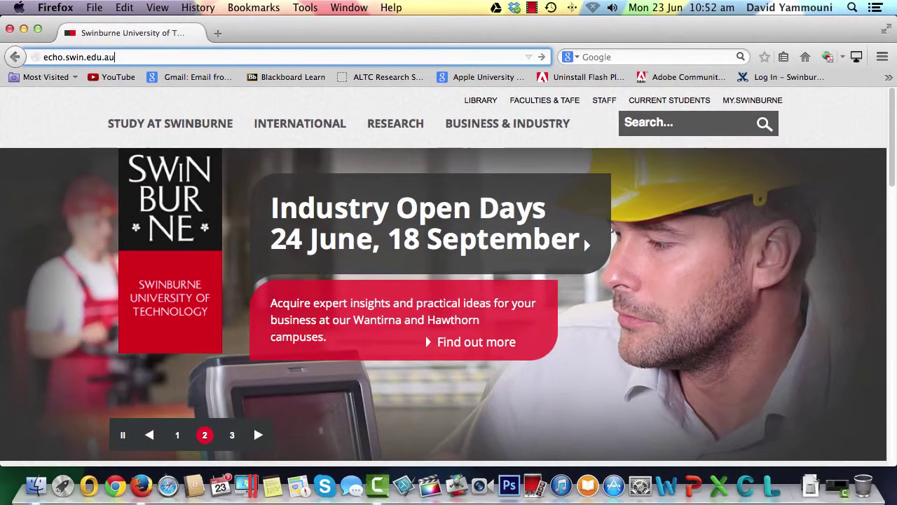
key(Return)
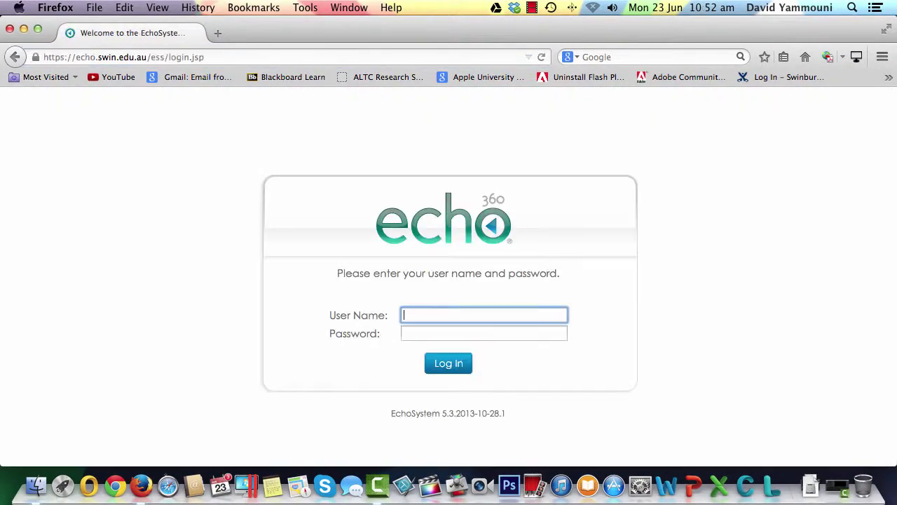
key(Tab)
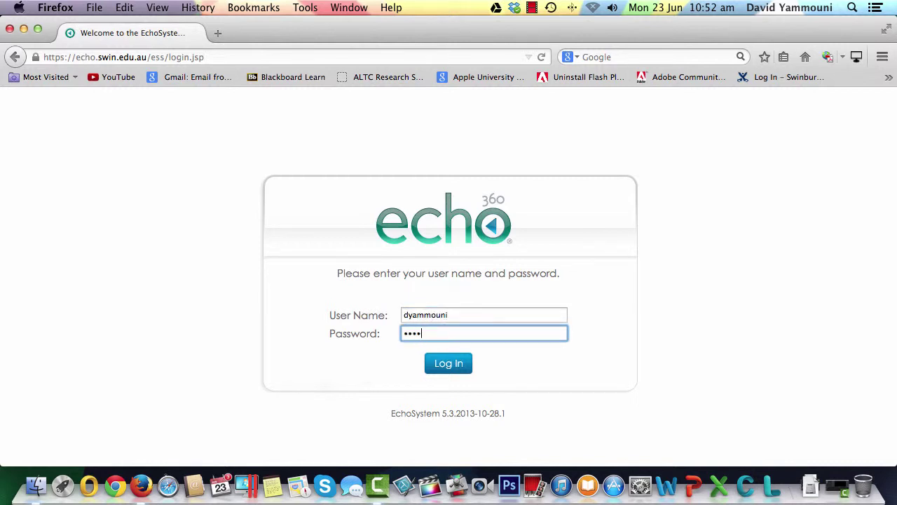
key(Return)
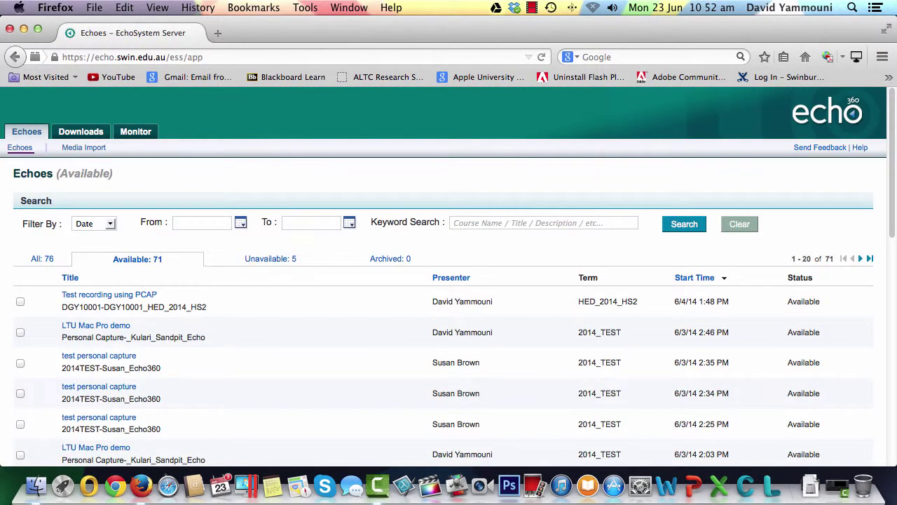
Save the Mac installer EchoSystemPersonalCaptureForMac_5.3.36183.zip from the Downloads page into the Downloads folder
click(83, 133)
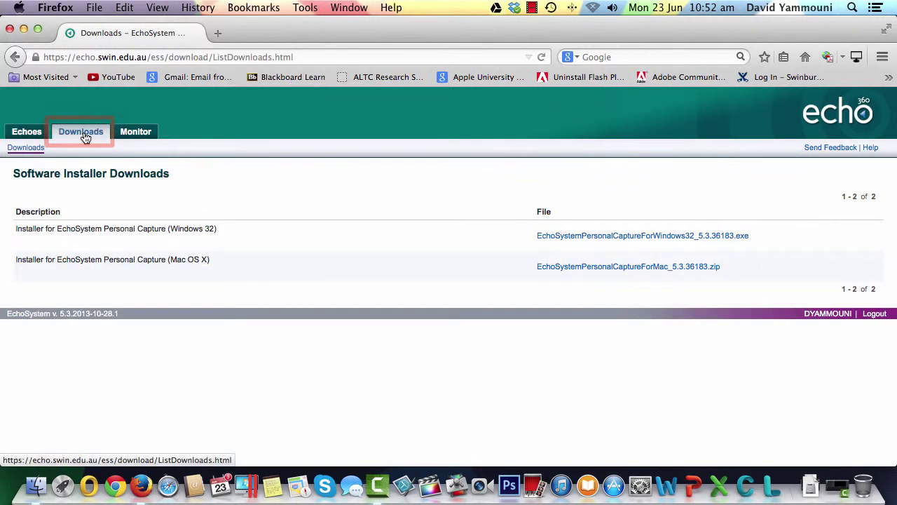
click(601, 273)
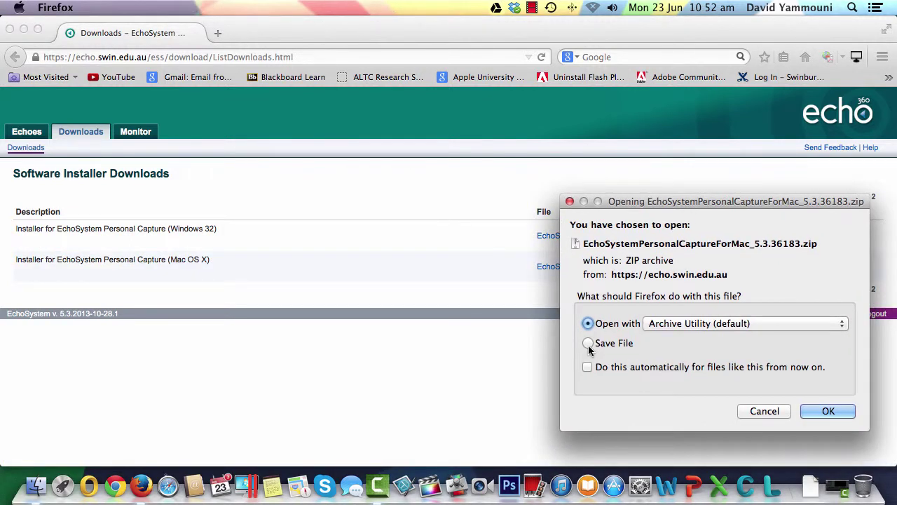
click(588, 343)
click(829, 411)
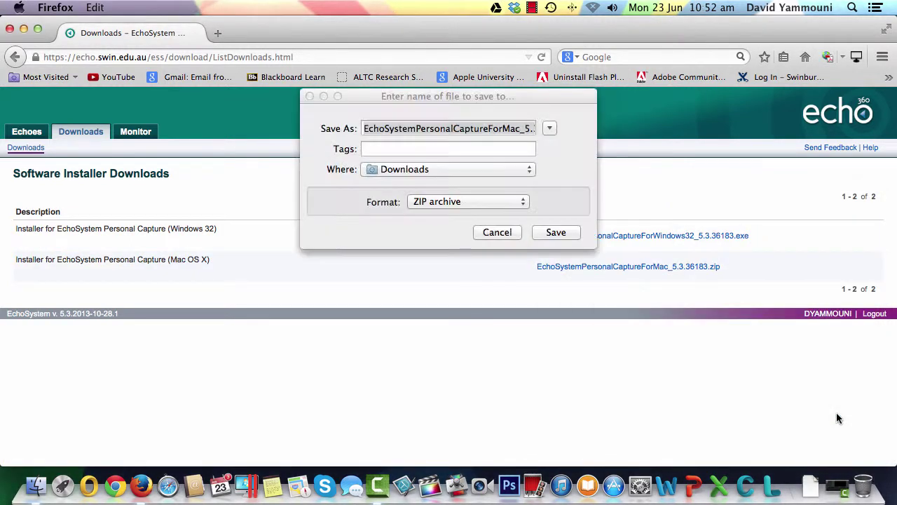
click(550, 128)
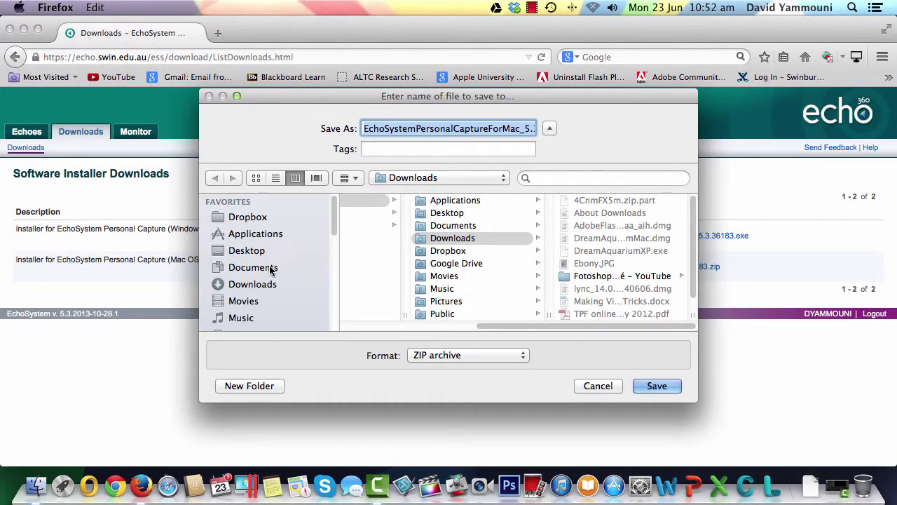
click(256, 286)
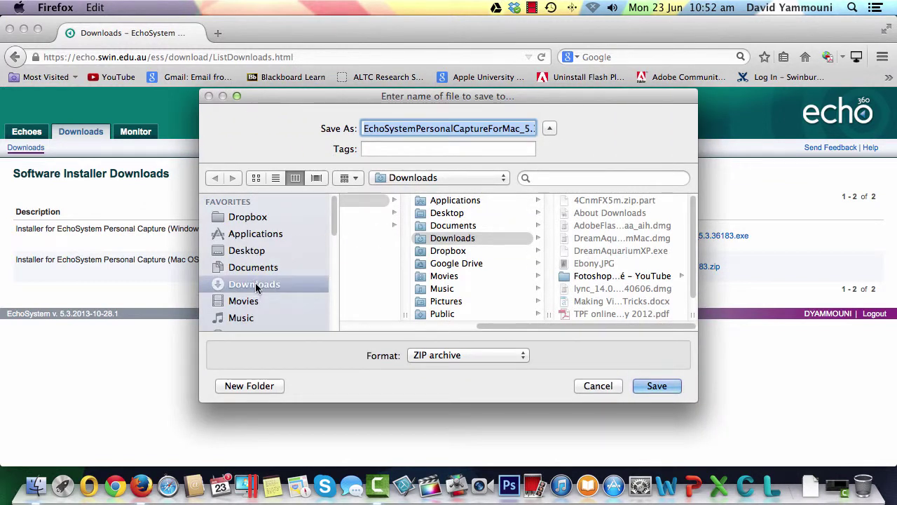
click(657, 386)
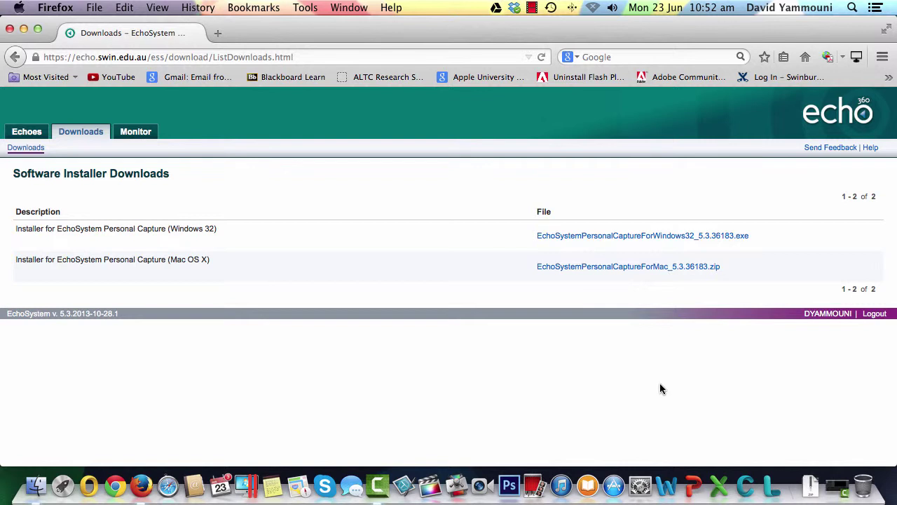
Log out of EchoSystem, unzip the installer in Finder's Downloads, and open EchoSystemPersonalCaptureInstaller
click(884, 316)
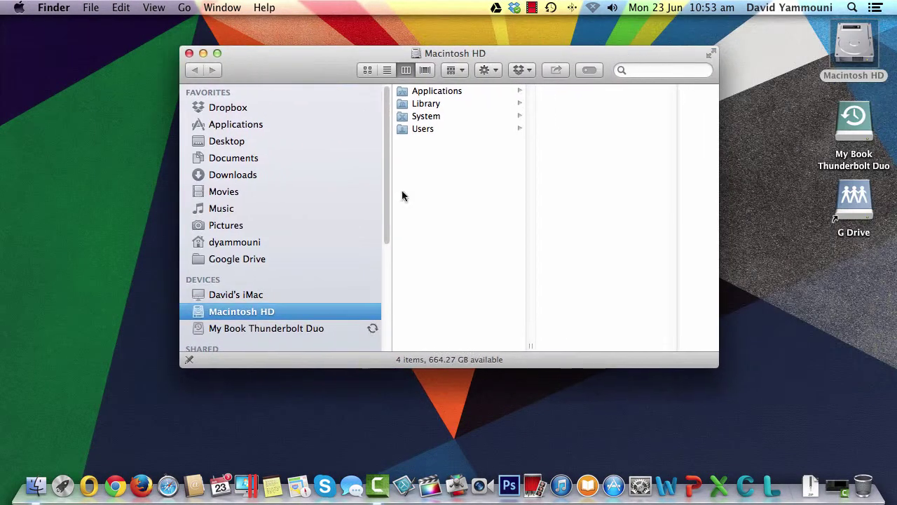
click(224, 177)
drag(531, 346, 662, 346)
double_click(487, 154)
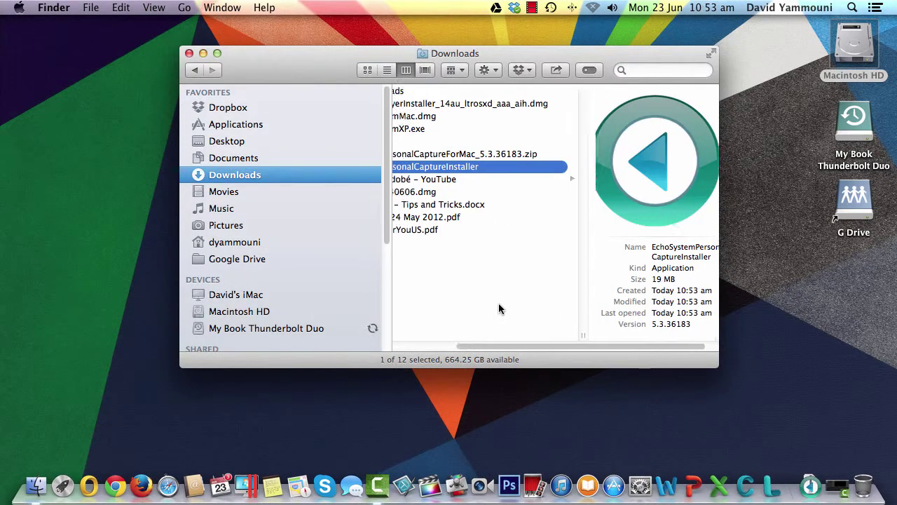
double_click(468, 168)
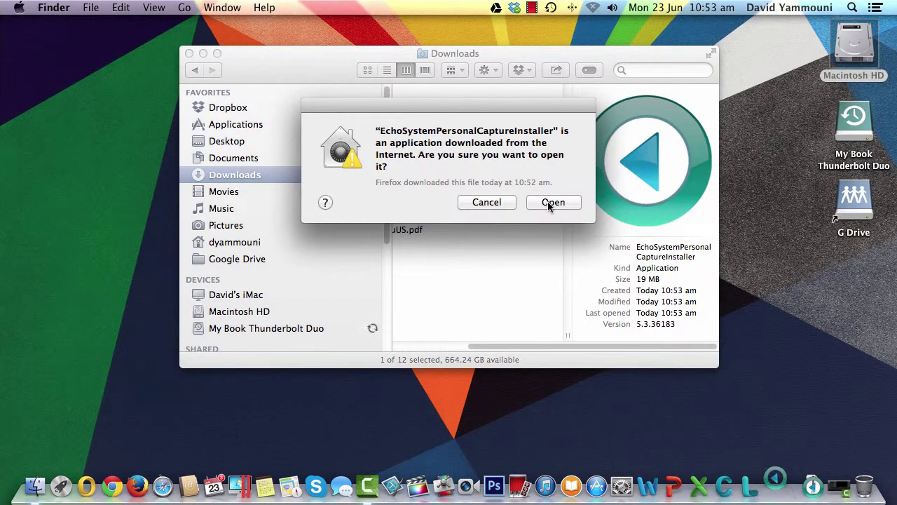
Allow the internet-downloaded installer to open and authorise it with the administrator password
click(552, 202)
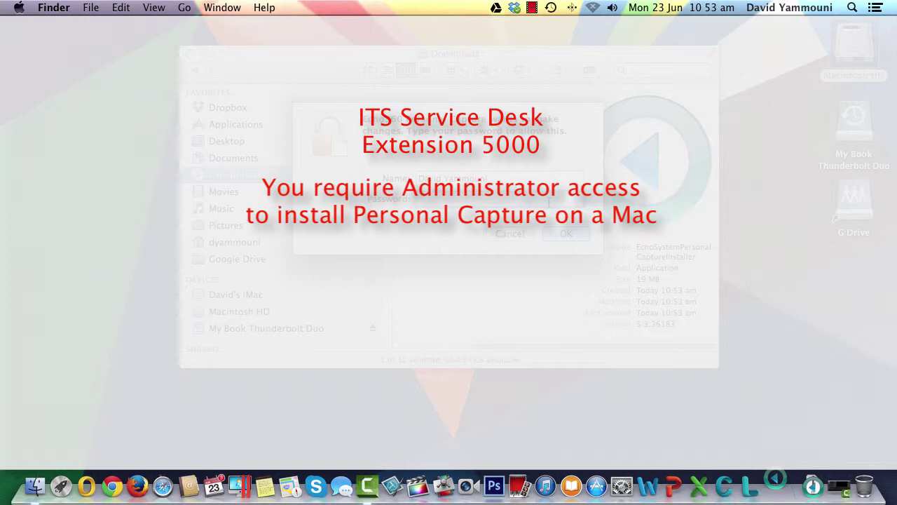
text(•••••••••)
key(Return)
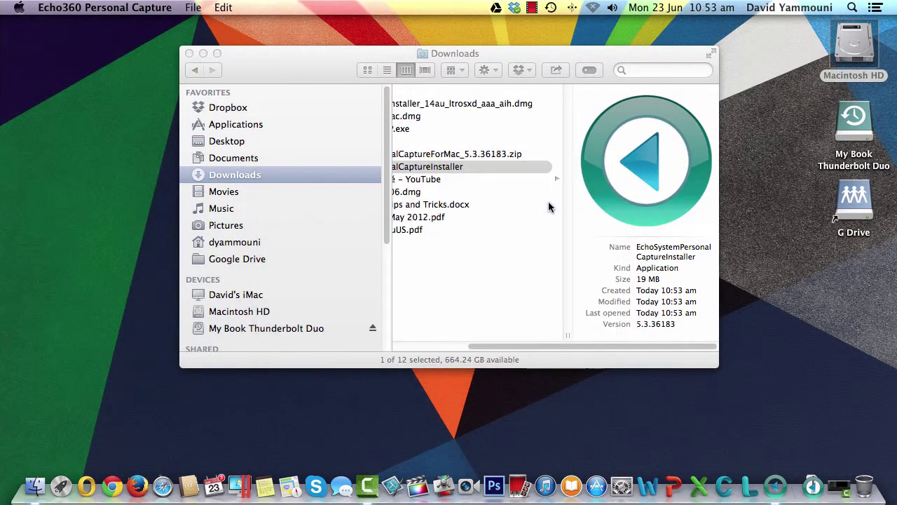
Accept the licence, install Personal Capture, and finish with 'Launch Echo360 Personal Capture' unchecked
click(644, 373)
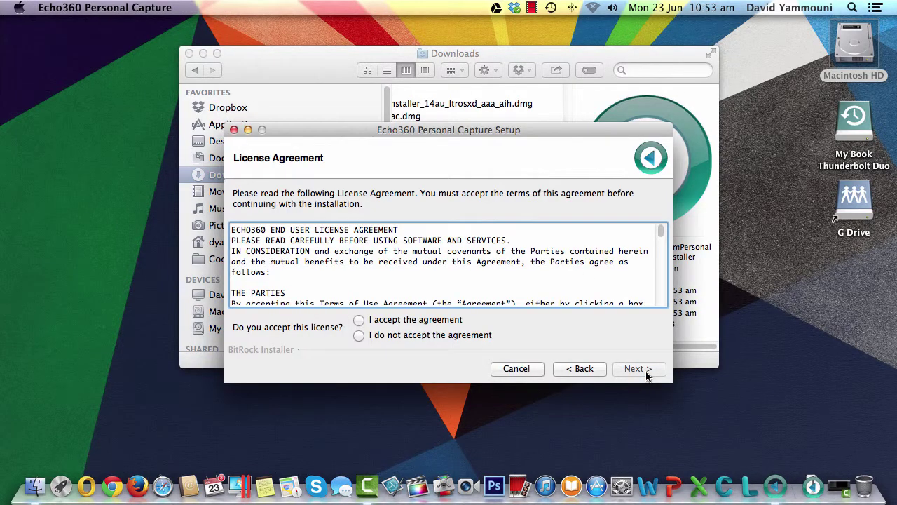
click(358, 320)
click(636, 371)
click(636, 370)
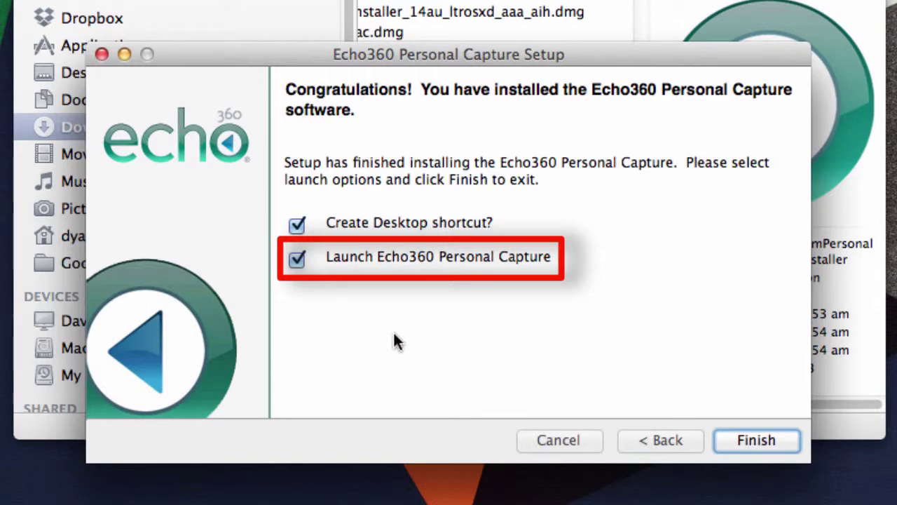
click(297, 260)
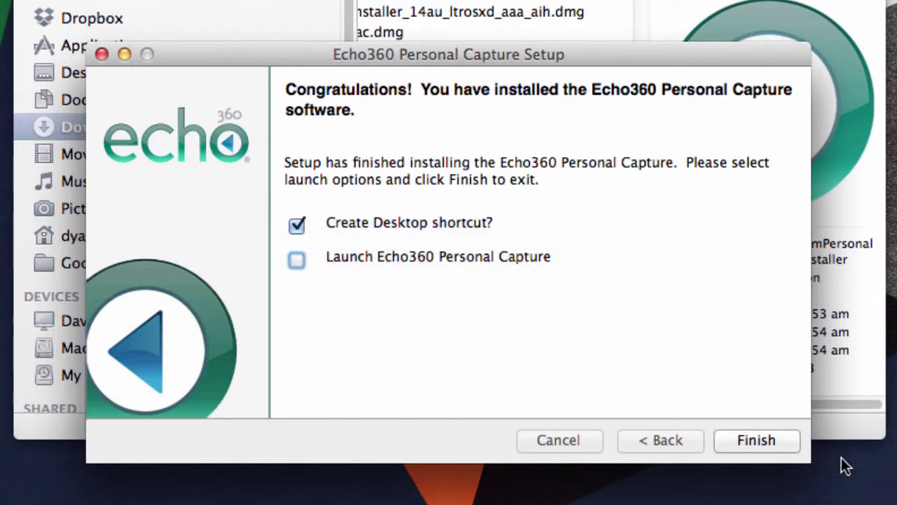
click(764, 440)
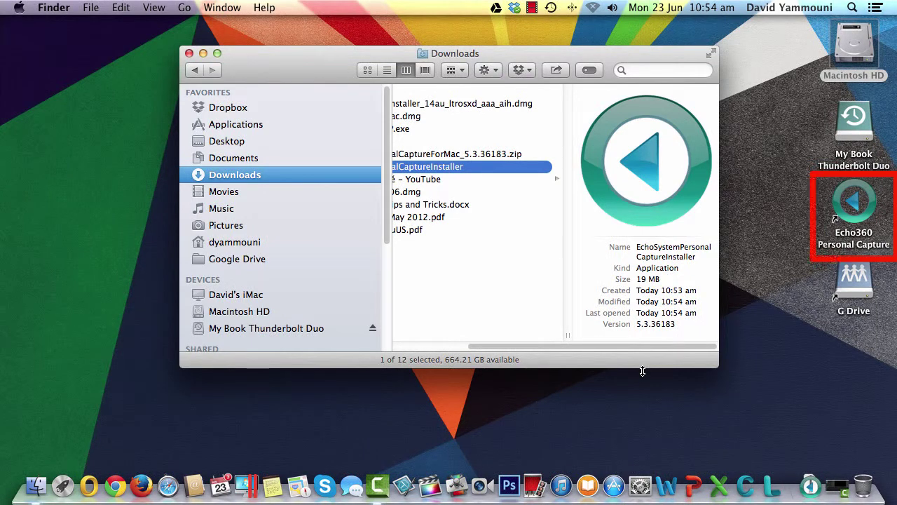
Close the Downloads window, launch Echo360 Personal Capture from the desktop, and start a new recording
click(189, 55)
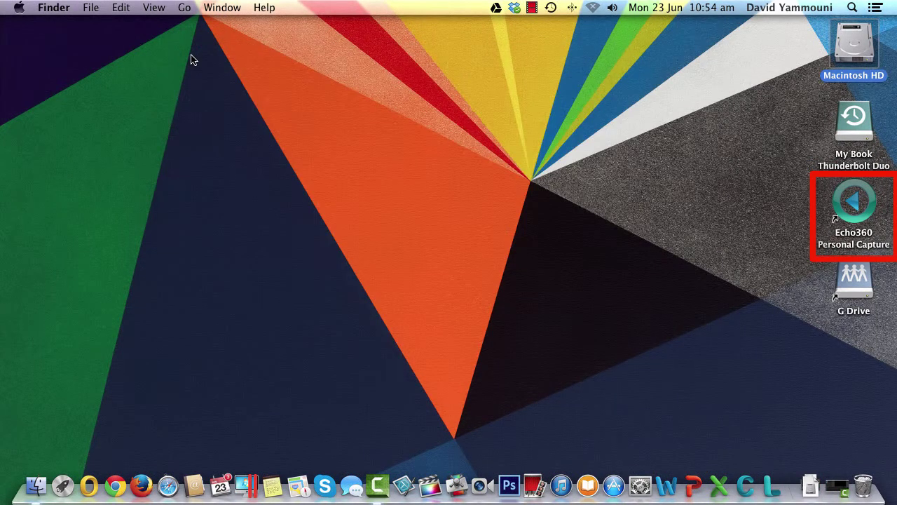
double_click(855, 210)
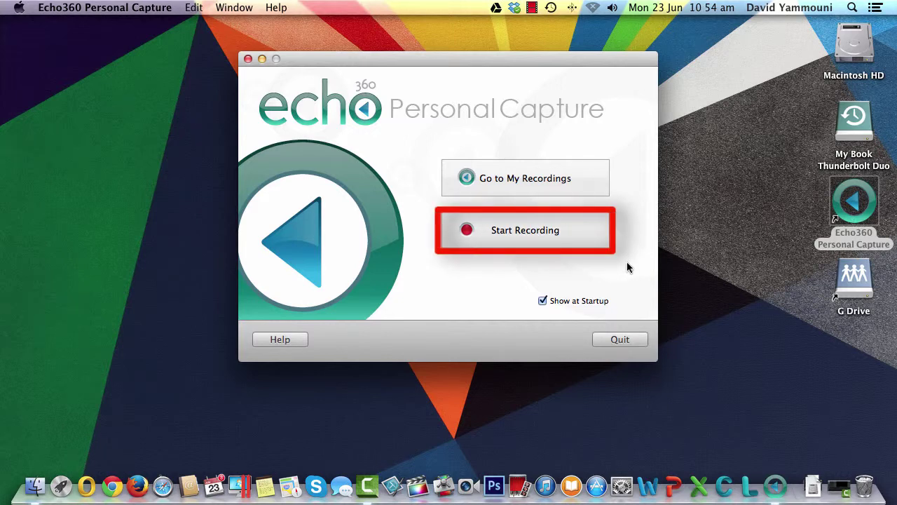
click(513, 230)
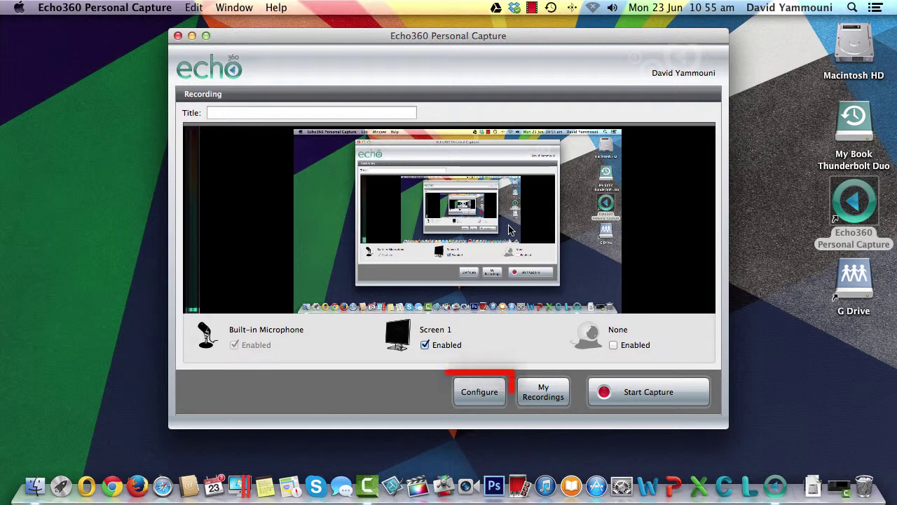
Keep Built-in Microphone and Screen 1 at Actual Size, and set the right video to FaceTime HD Camera at Actual Size
click(481, 397)
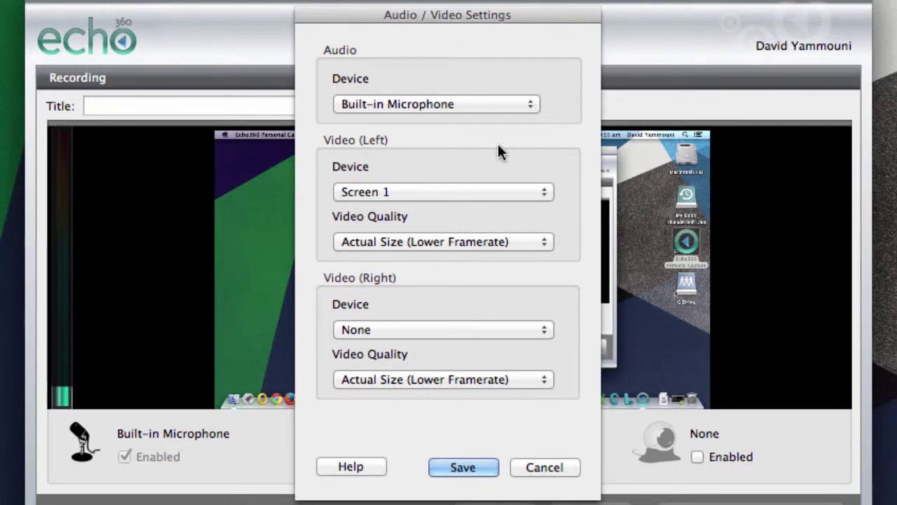
click(527, 110)
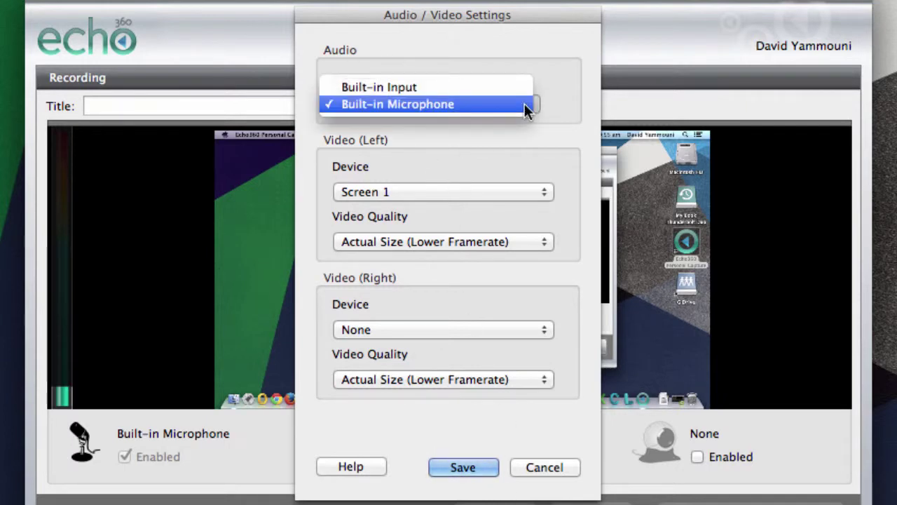
click(525, 105)
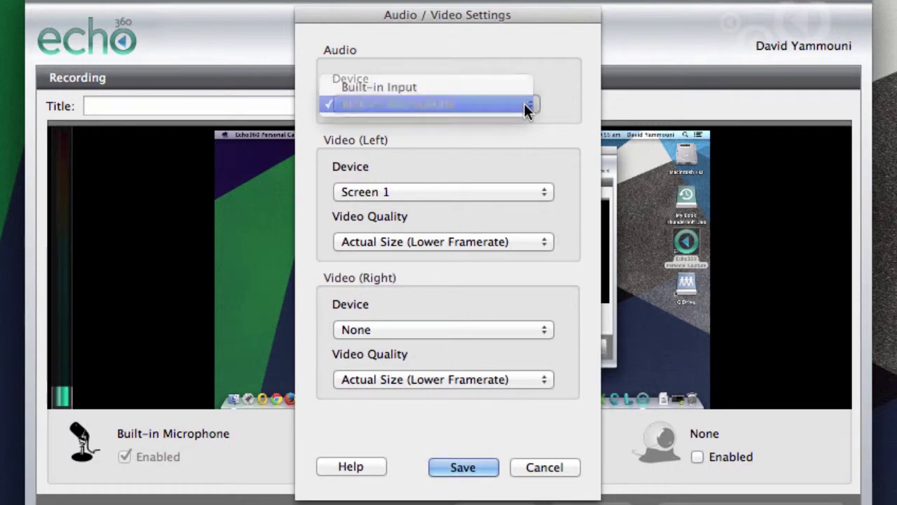
click(513, 201)
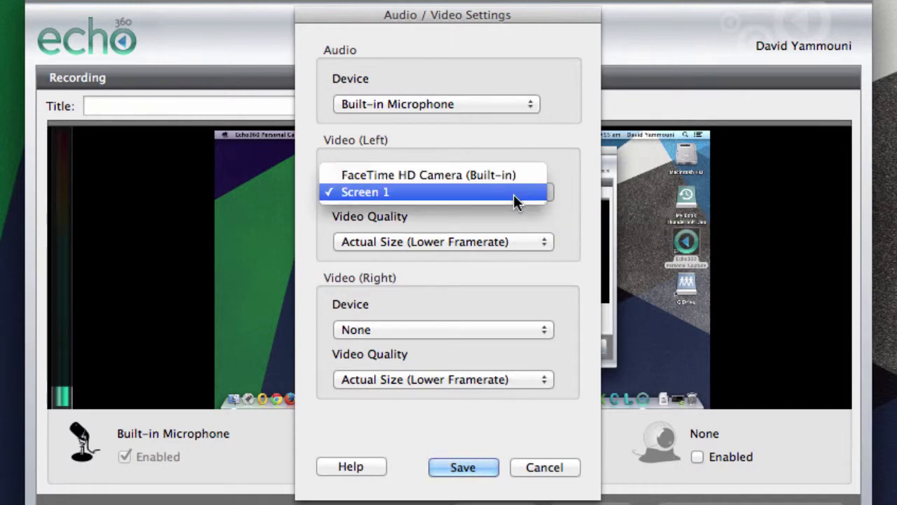
click(514, 197)
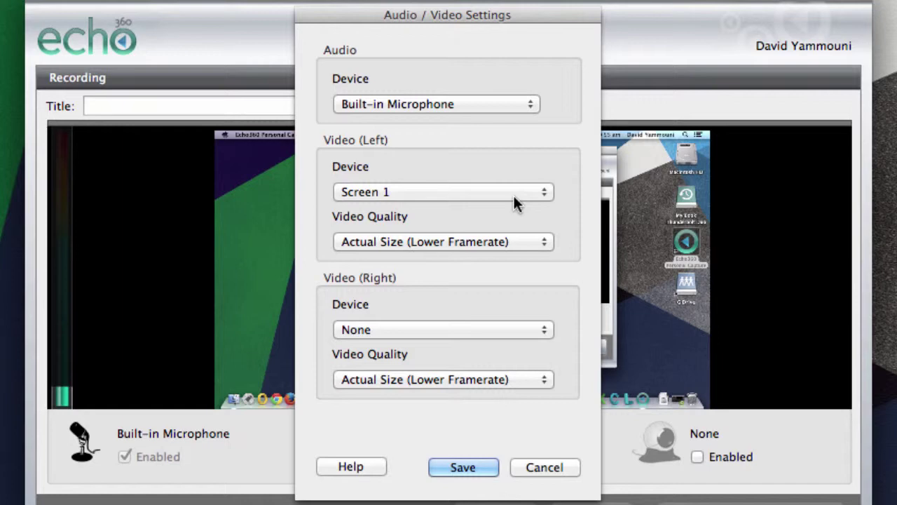
click(514, 242)
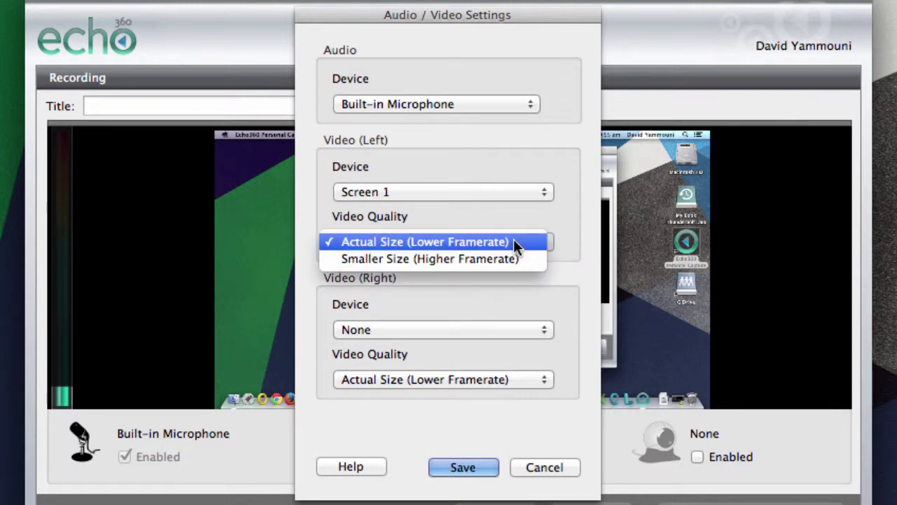
click(514, 241)
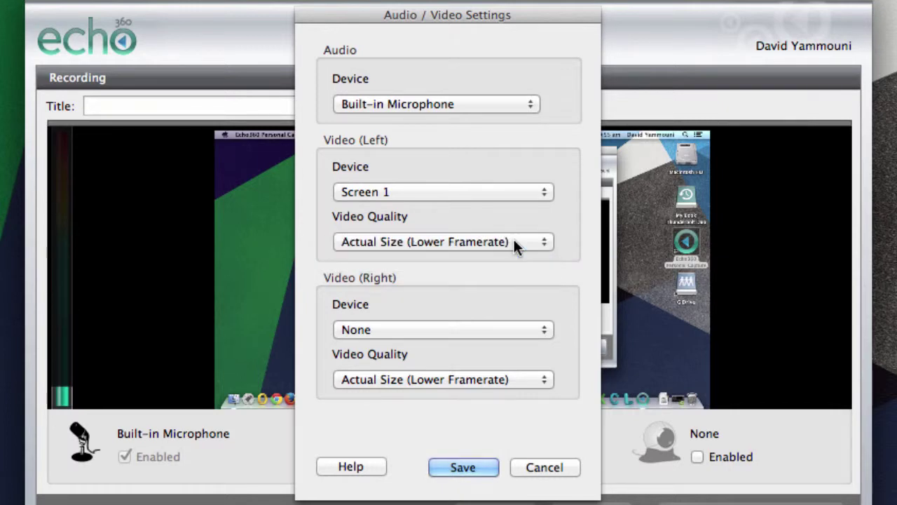
click(482, 333)
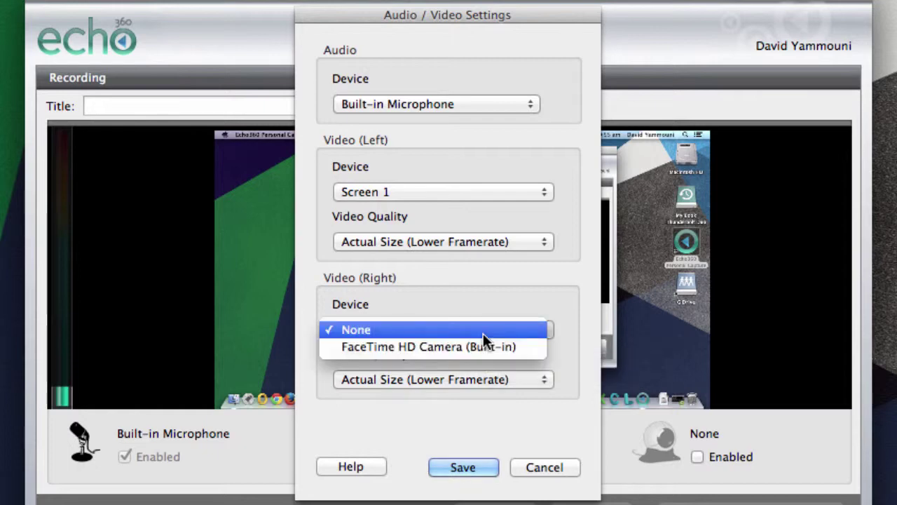
click(481, 343)
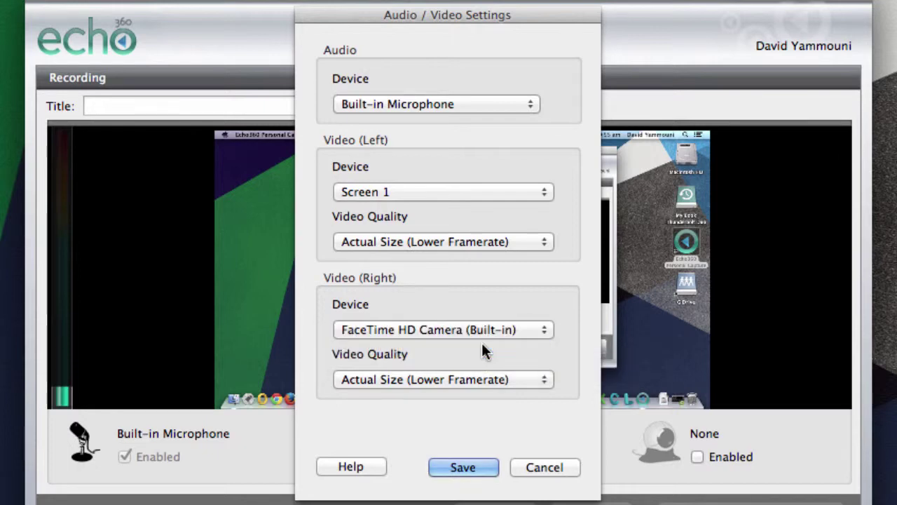
click(482, 383)
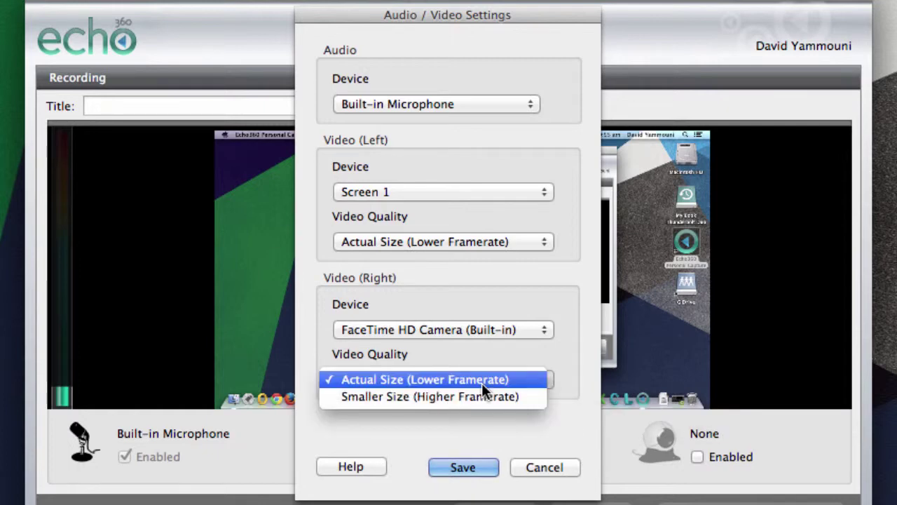
click(482, 383)
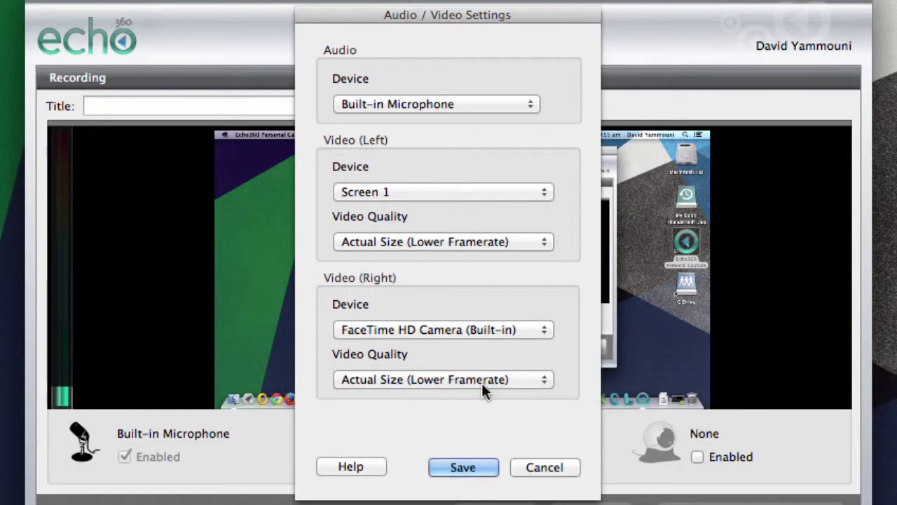
Save the Audio/Video Settings and untick Enabled for the FaceTime HD Camera
click(462, 467)
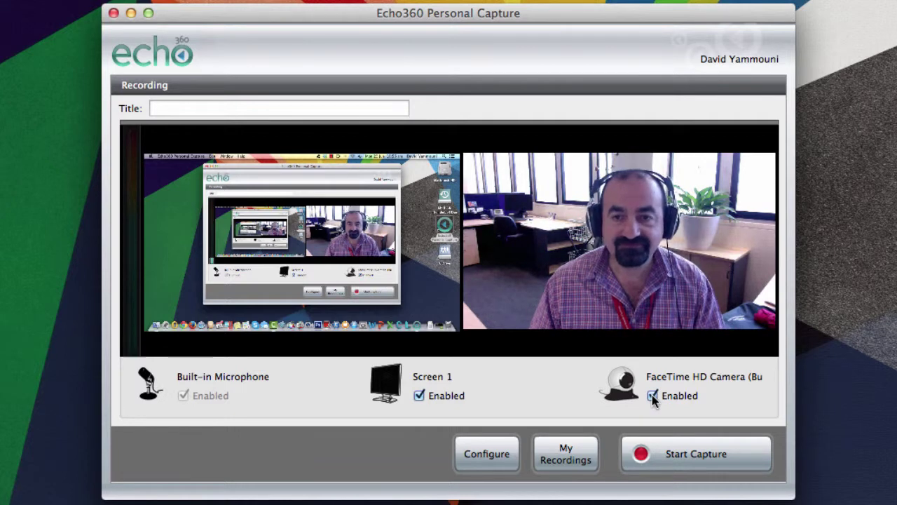
click(652, 396)
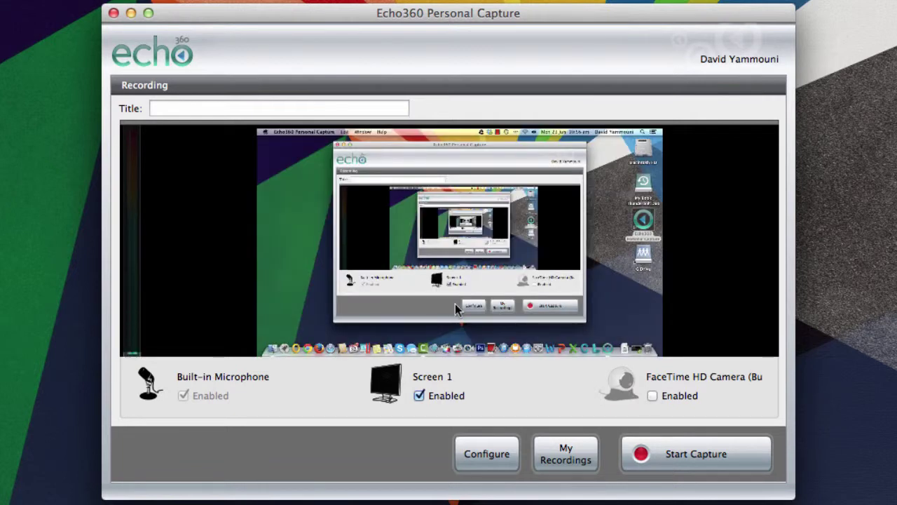
Title the recording 'My first recording on Mac', fixing the missing 'y', and start capturing
click(170, 108)
text(M fi)
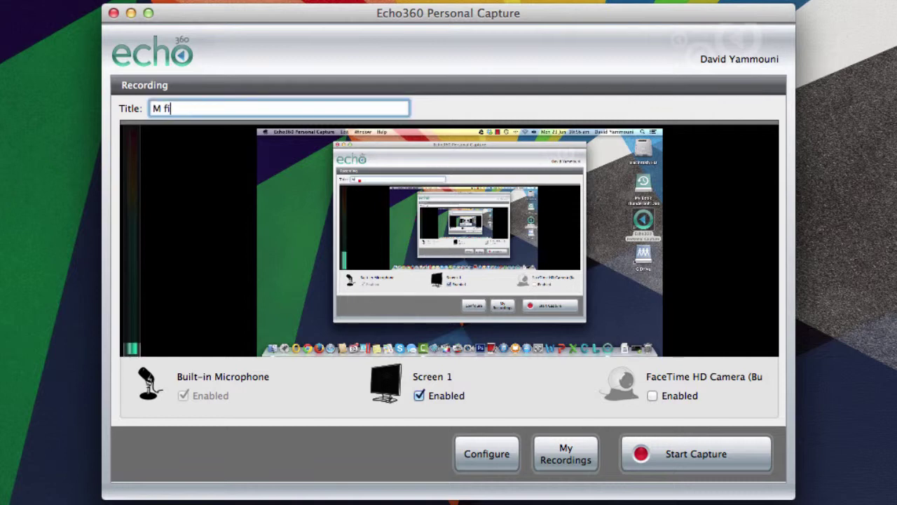
text(rst recording on )
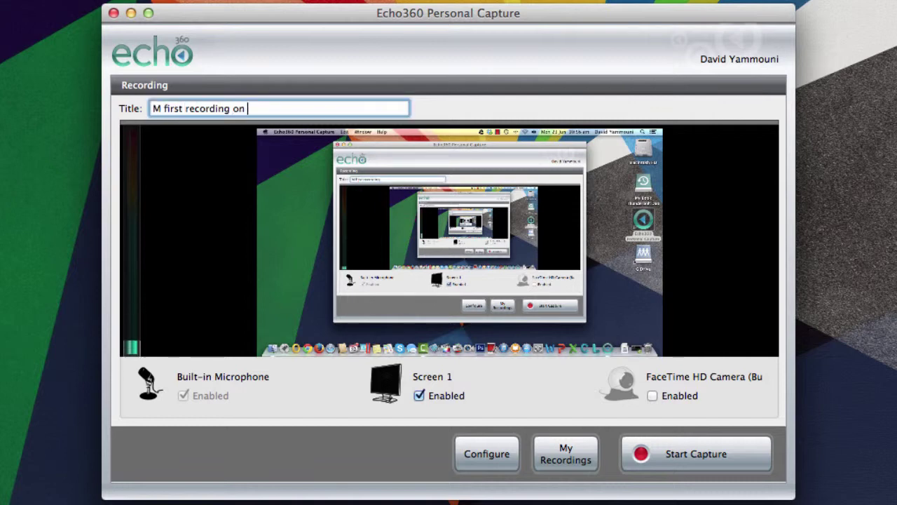
text(Mac)
click(153, 108)
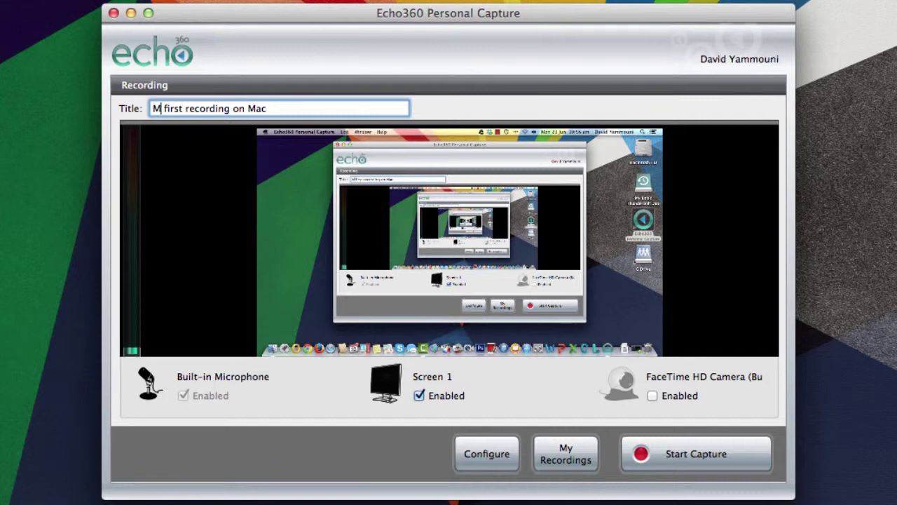
text(y)
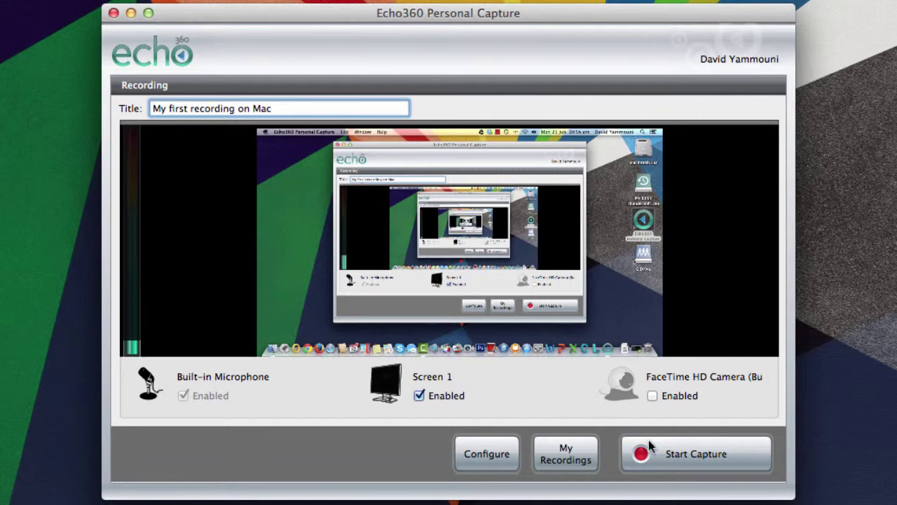
click(686, 455)
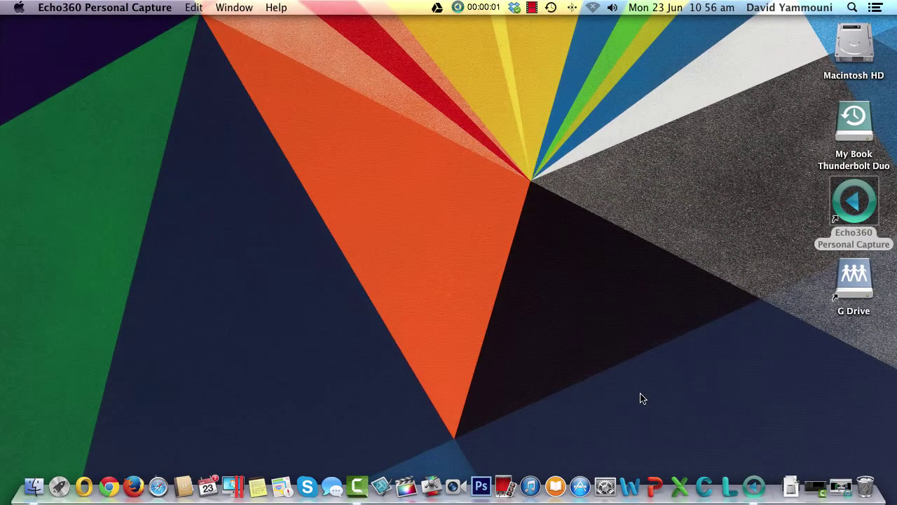
Open Firefox and log in to iLearn with the user name and password
click(133, 483)
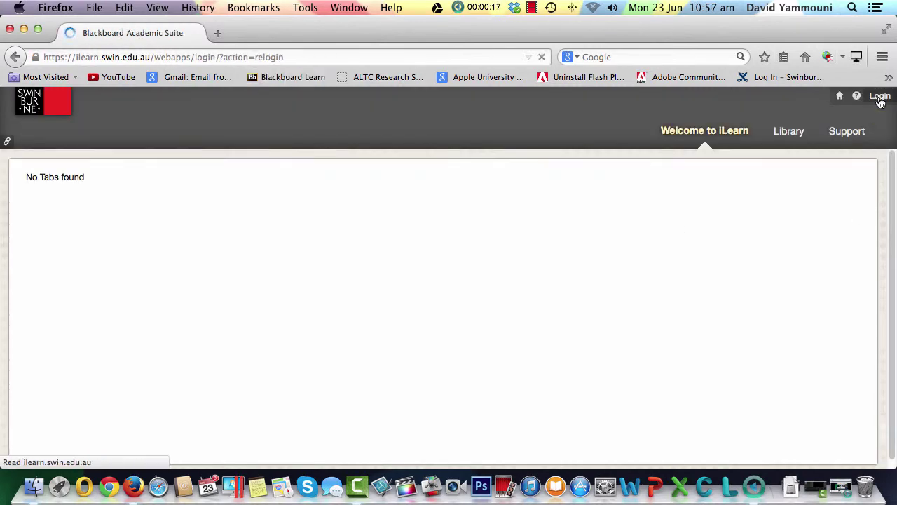
key(Tab)
text(•)
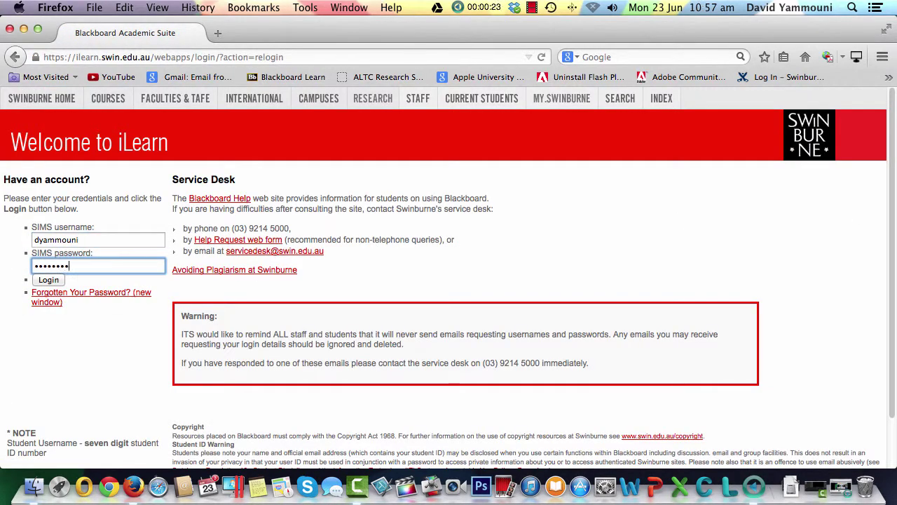
key(Return)
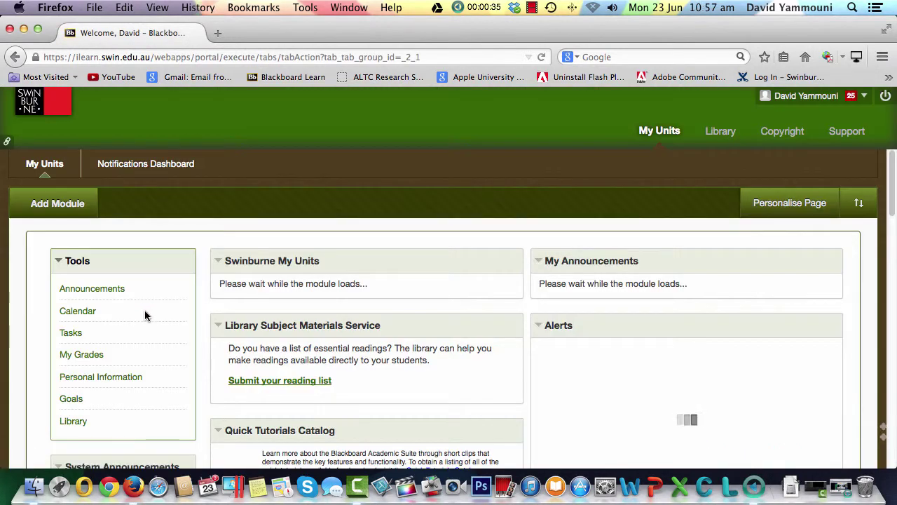
View the Advanced Digital Audio Techniques unit announcements, log out, and stop the Echo360 recording
click(326, 345)
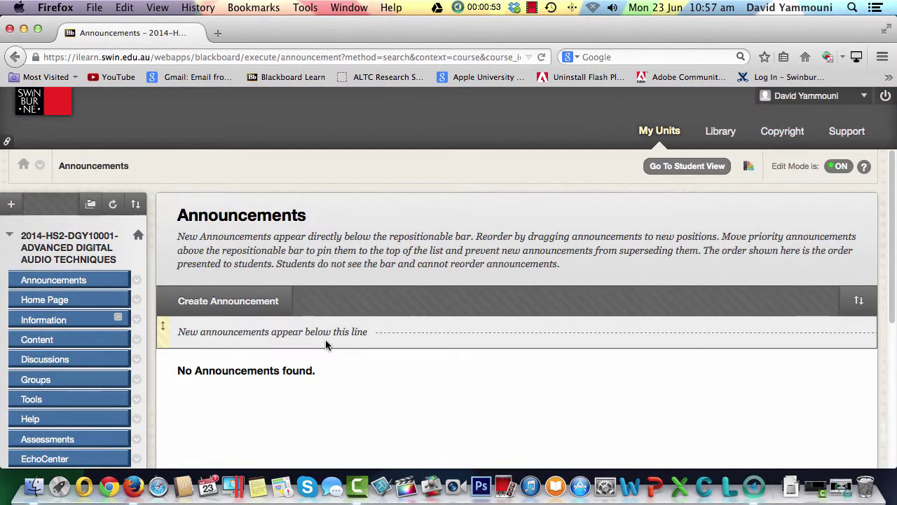
click(885, 97)
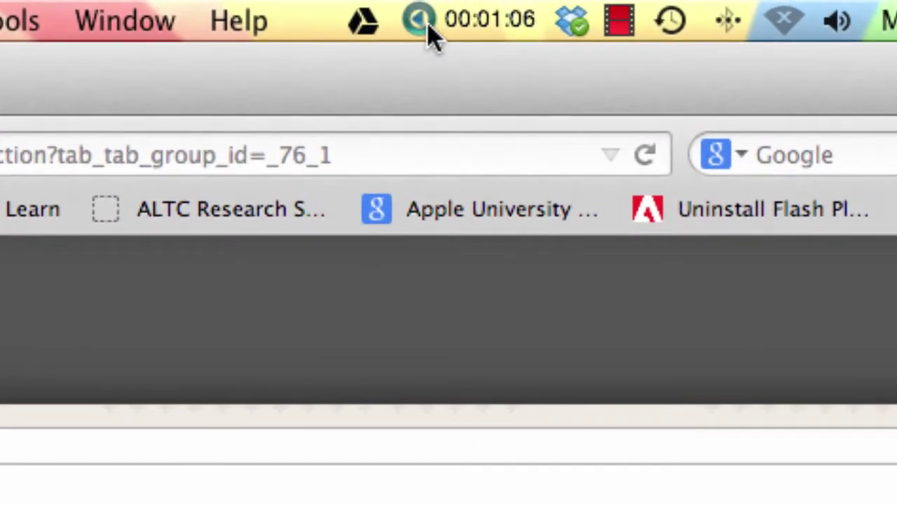
click(428, 31)
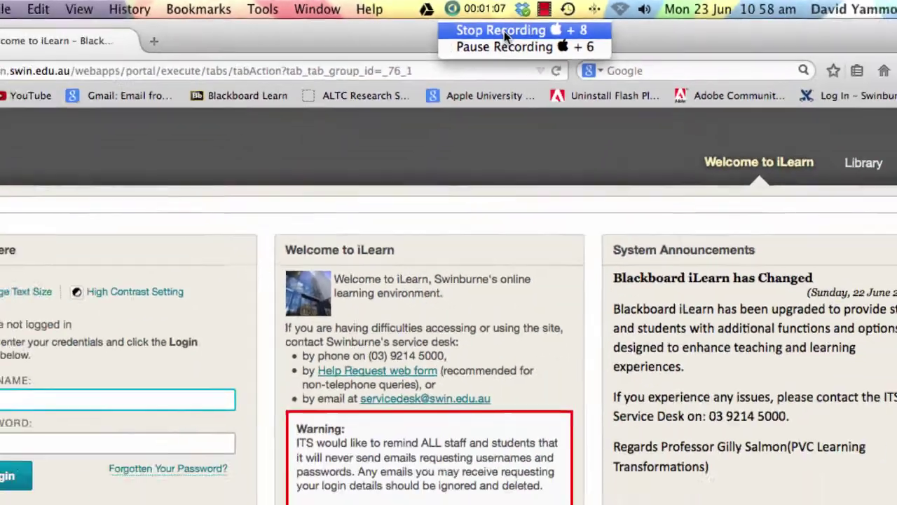
click(528, 67)
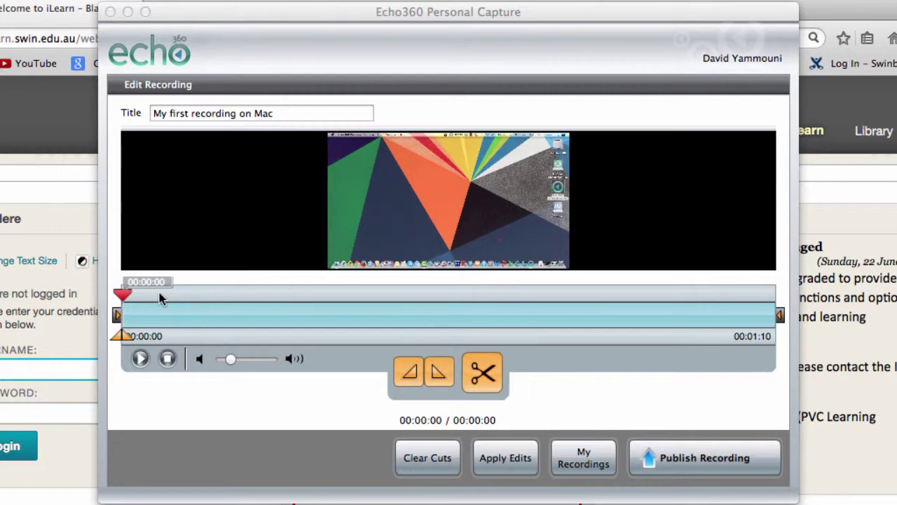
Set the trim in-point at about 00:00:03 to cut the opening seconds
click(408, 373)
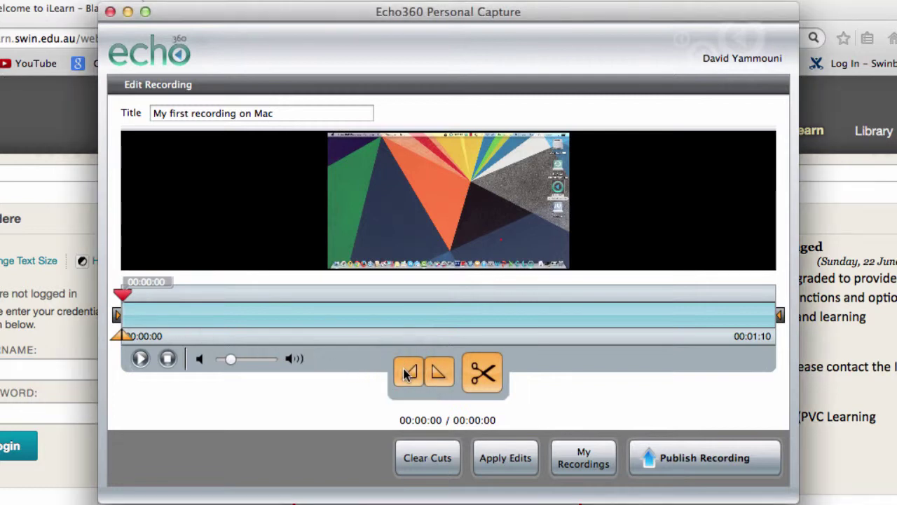
drag(121, 335, 161, 336)
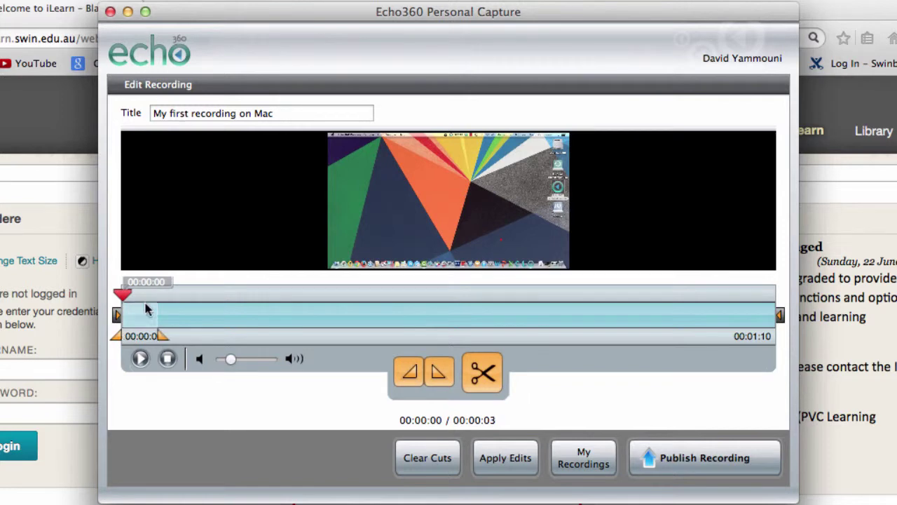
drag(125, 294, 160, 308)
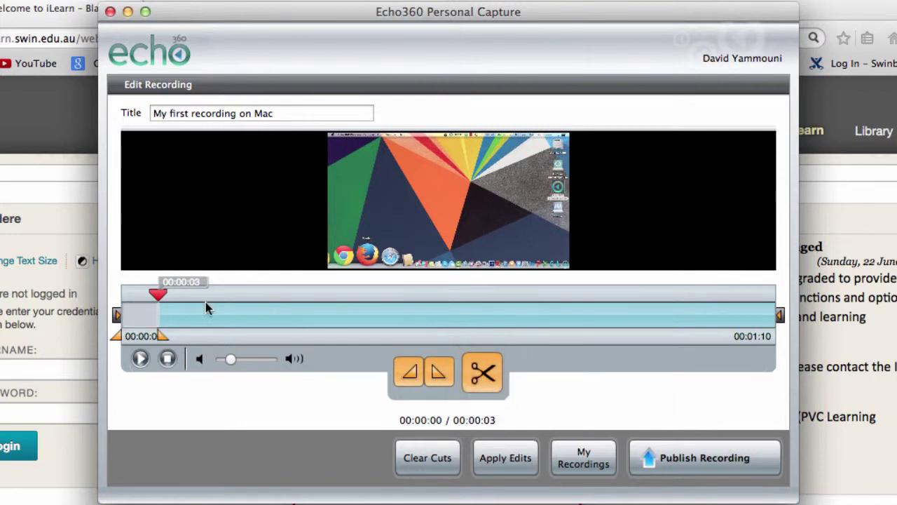
Cut the recording's ending and permanently apply the edits, leaving a 57-second recording
drag(158, 295, 687, 297)
click(410, 378)
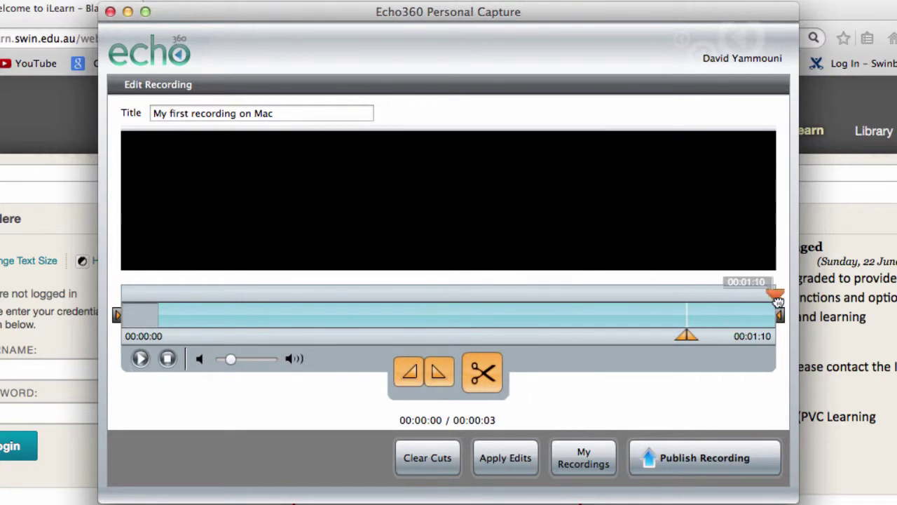
click(436, 375)
click(492, 378)
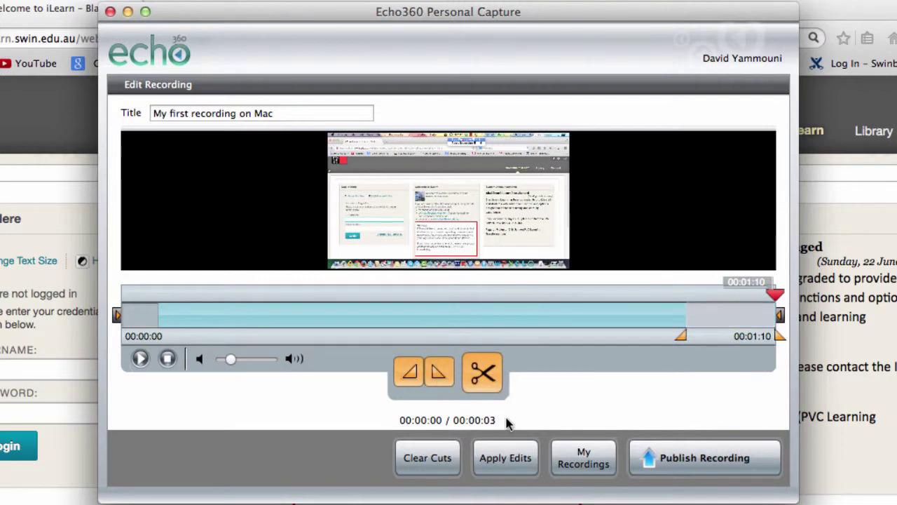
click(508, 459)
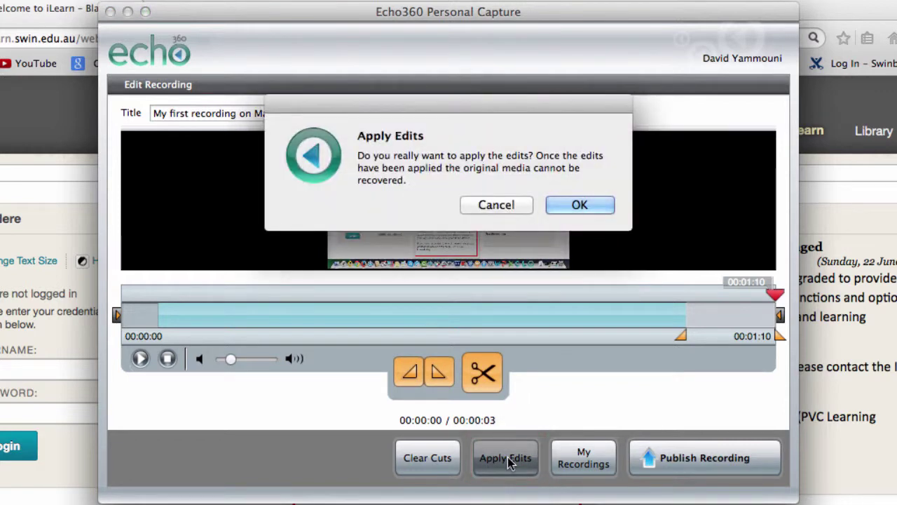
click(580, 205)
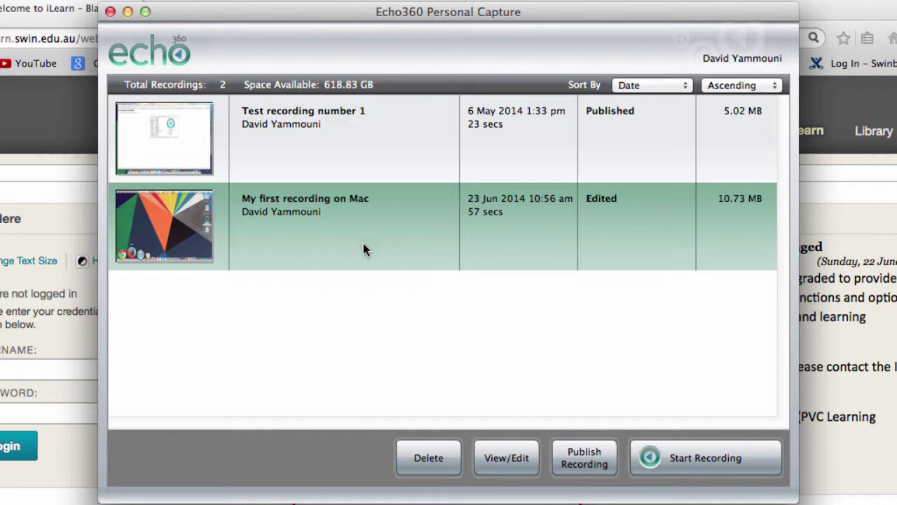
Start publishing and sign in with the account username and password to list 3 course sections
click(586, 463)
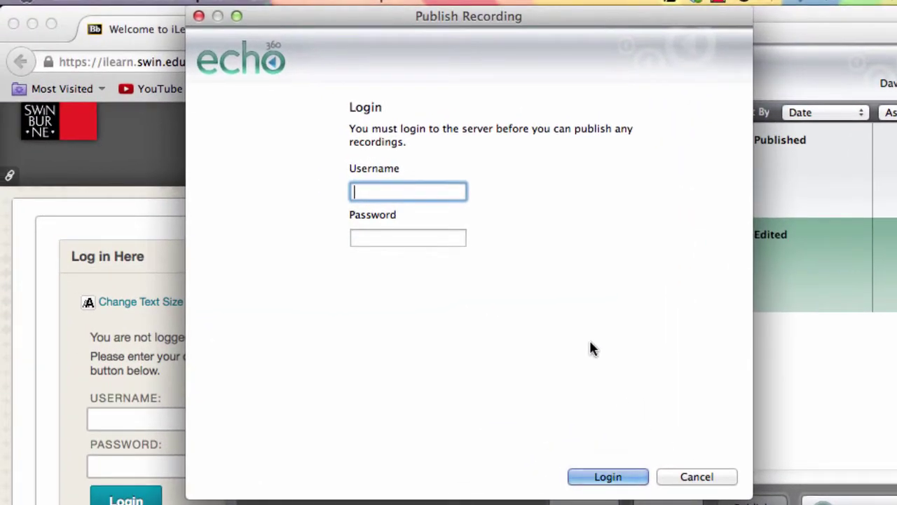
key(Tab)
text(********)
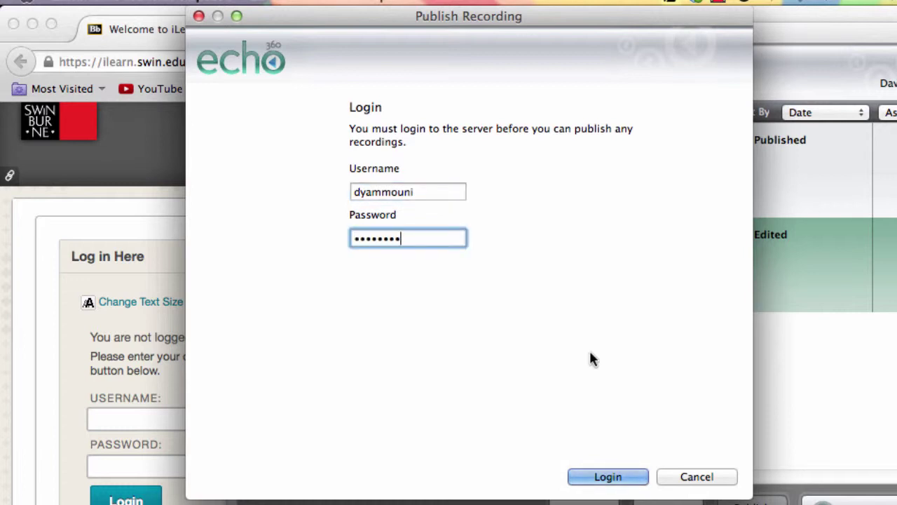
click(609, 482)
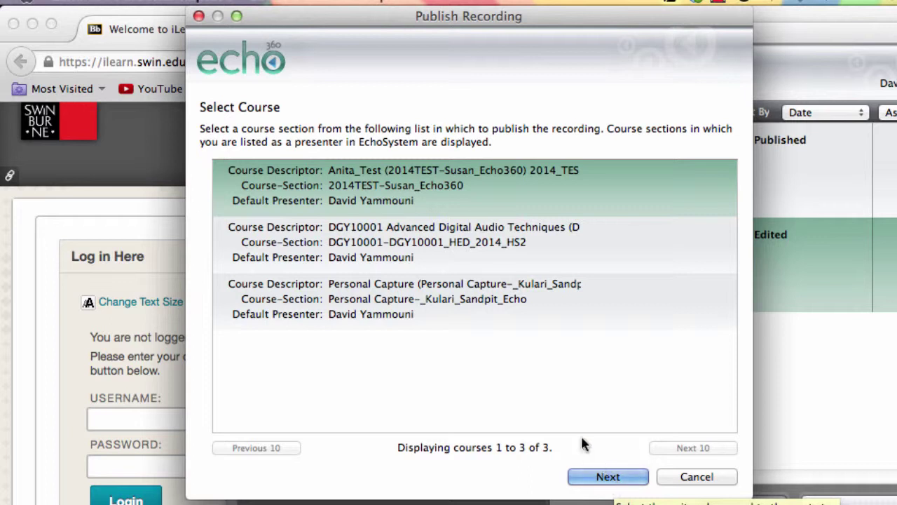
Choose the DGY10001 course section, keeping the default product group and Create new Echo
click(454, 243)
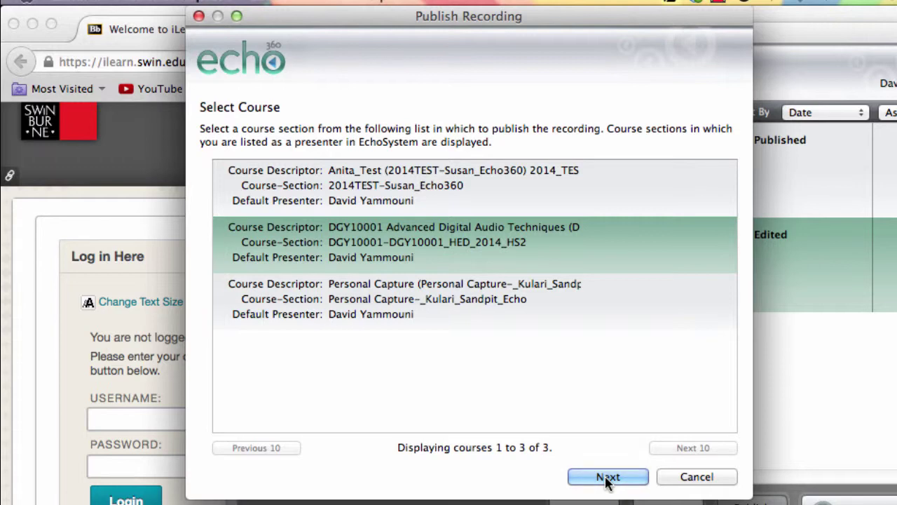
click(603, 477)
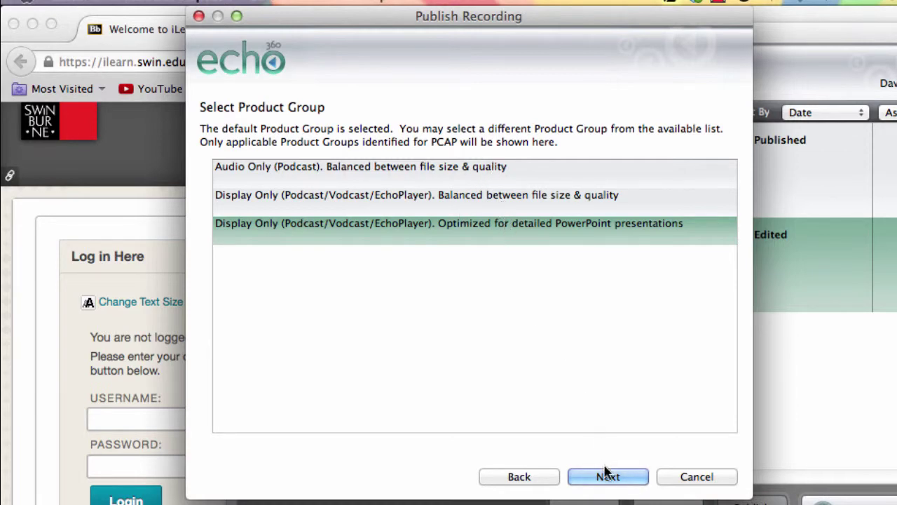
click(608, 477)
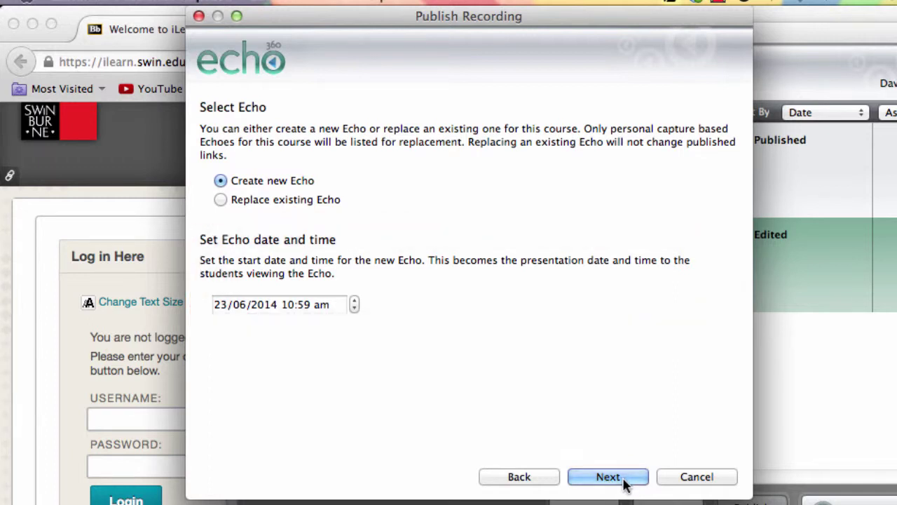
click(608, 477)
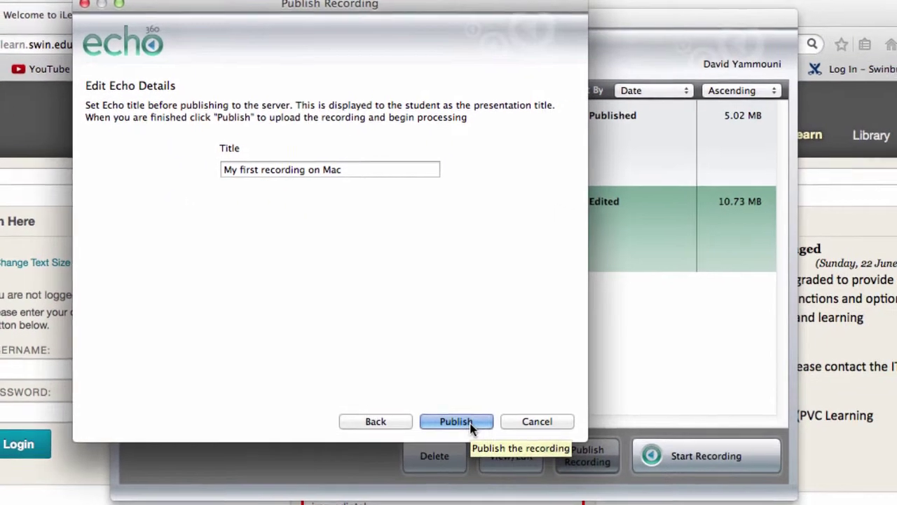
Publish My first recording on Mac to the course, then bring up the app menu to quit
click(577, 465)
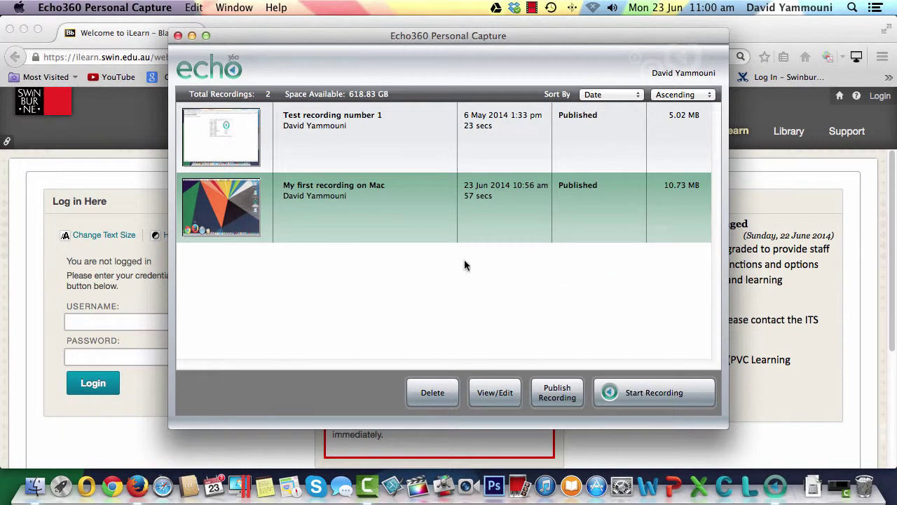
click(104, 7)
Quit Echo360 Personal Capture and log in to iLearn using the saved login
click(133, 139)
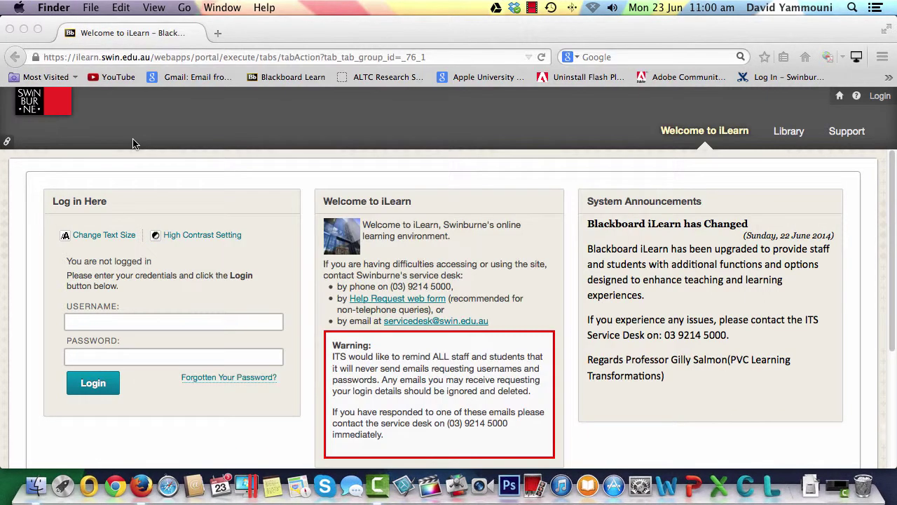
click(111, 326)
click(116, 334)
click(114, 352)
key(Return)
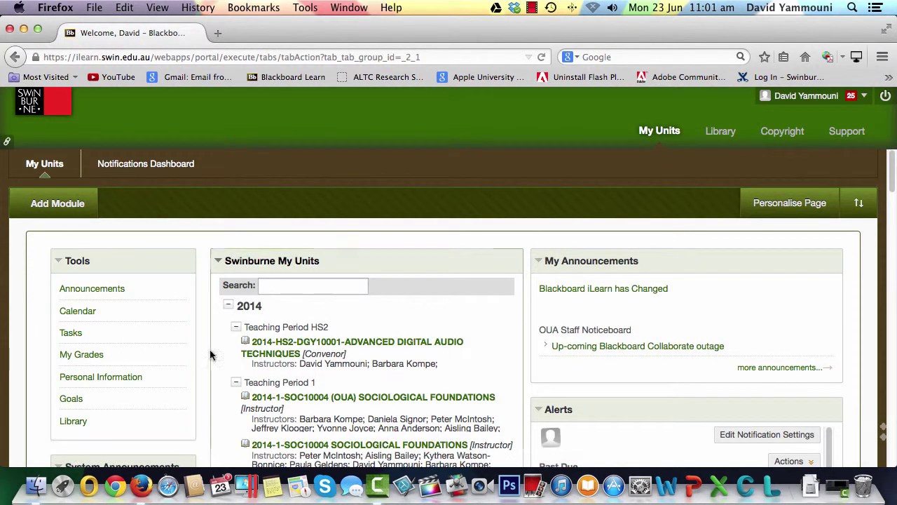
Open the DGY10001 unit's EchoCenter and scroll down to its Echoes list
click(331, 348)
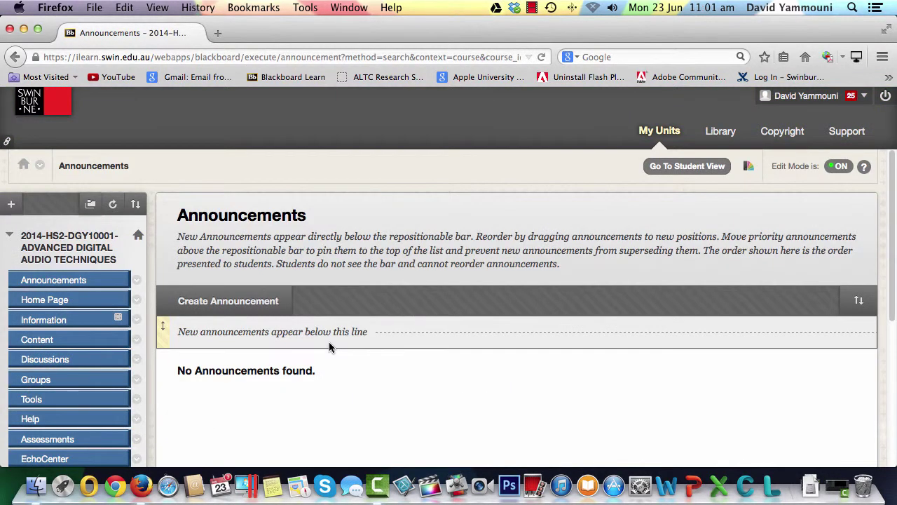
scroll(98, 360, down, 2)
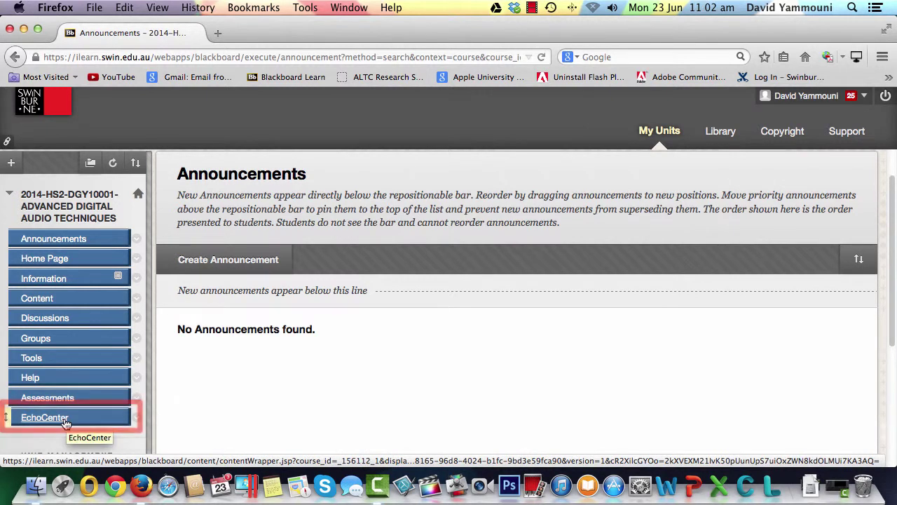
click(65, 419)
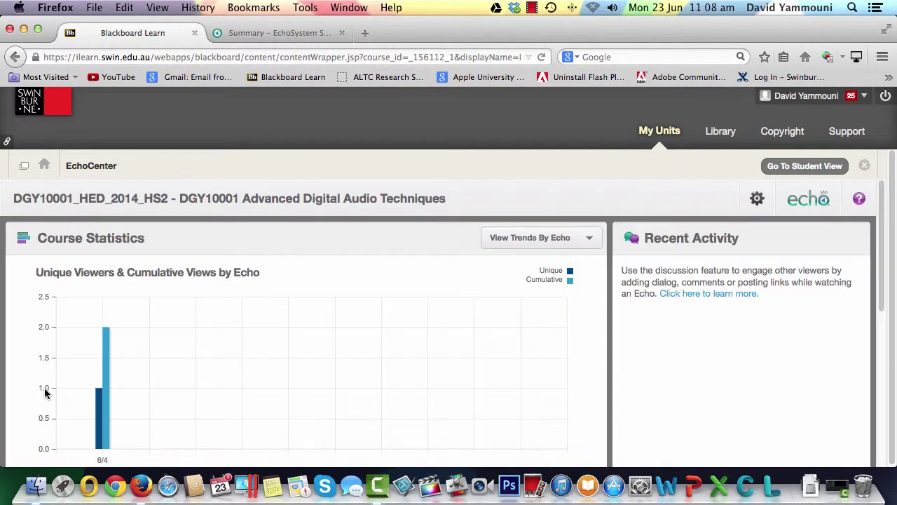
scroll(45, 392, down, 8)
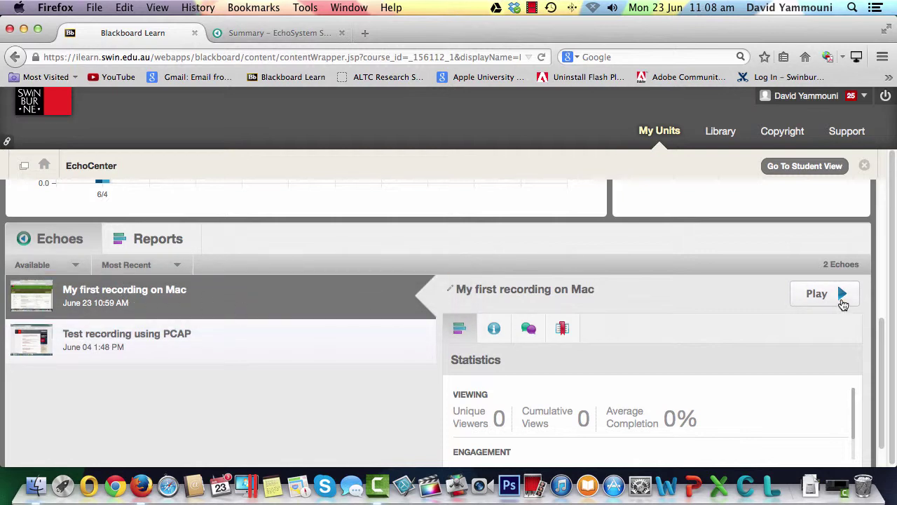
Open My first recording on Mac, acknowledge the copyright notice and play it
click(839, 300)
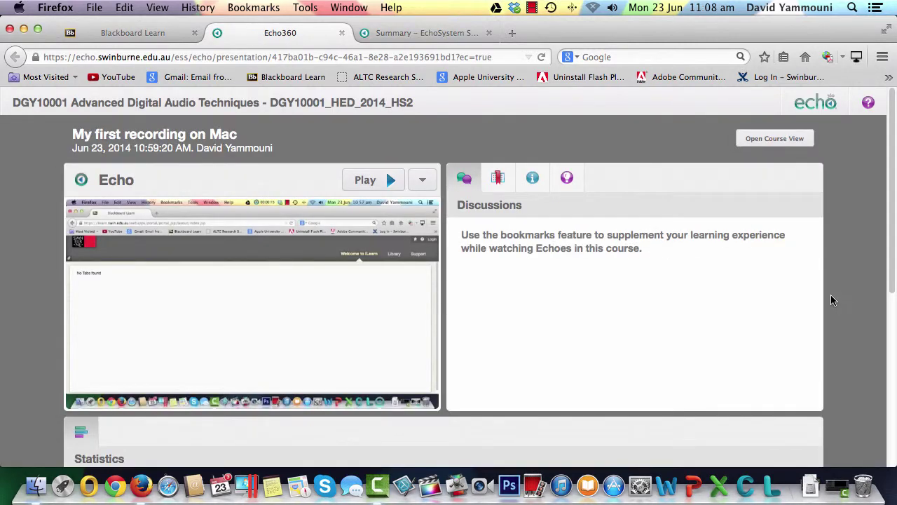
click(381, 183)
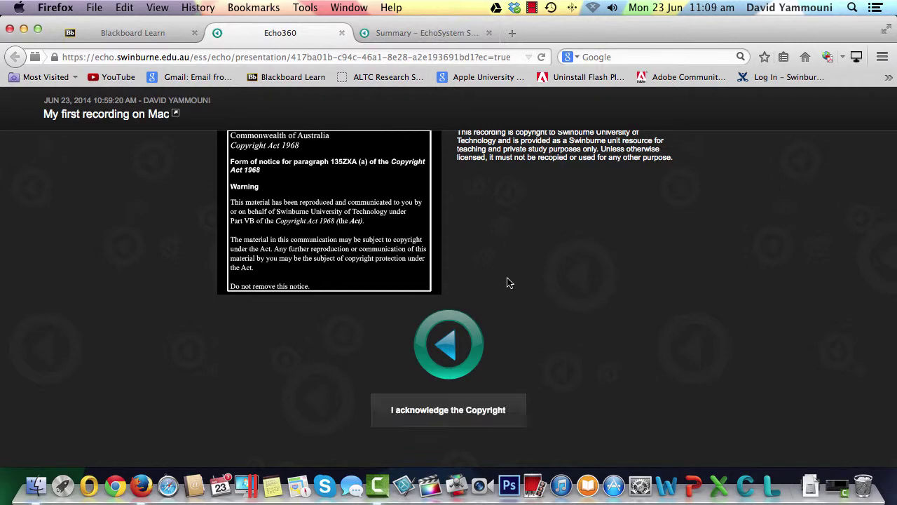
click(448, 410)
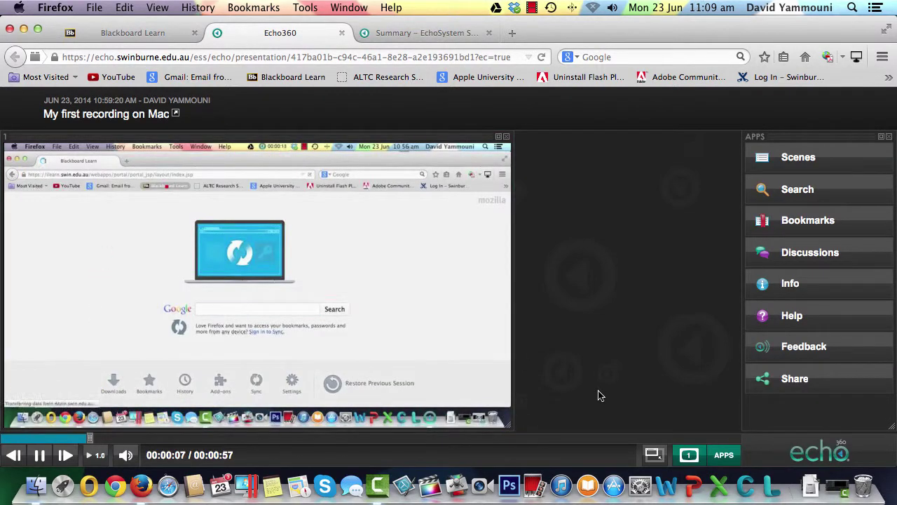